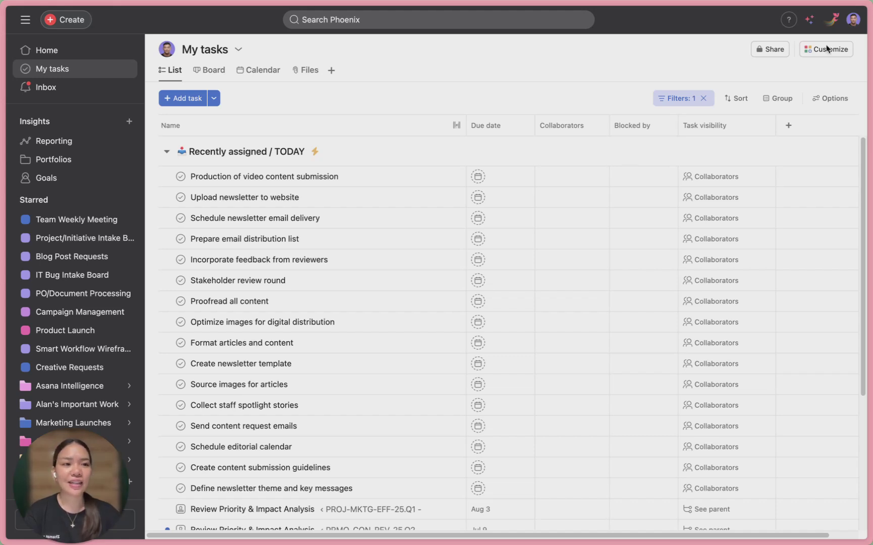
# Open the personal profile settings and examine the photo, name and job fields and the available Role choices
pyautogui.click(858, 20)
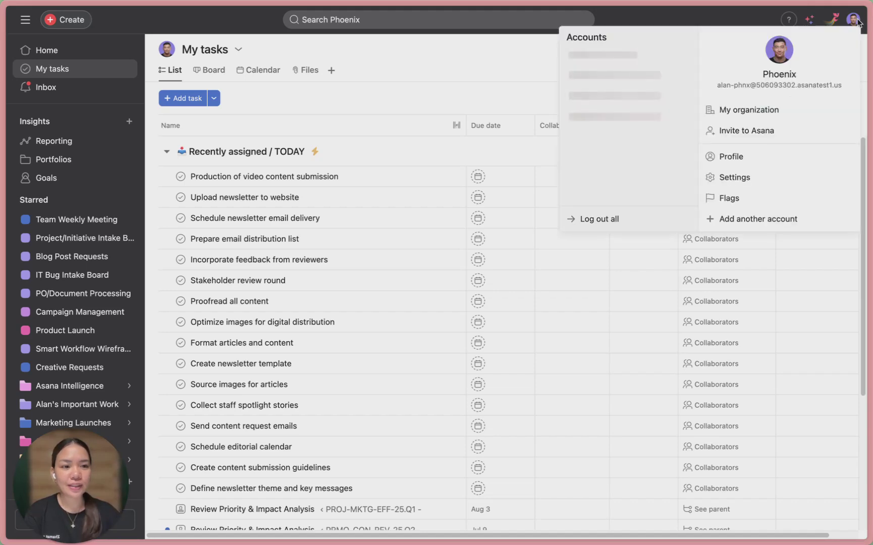
pyautogui.click(743, 177)
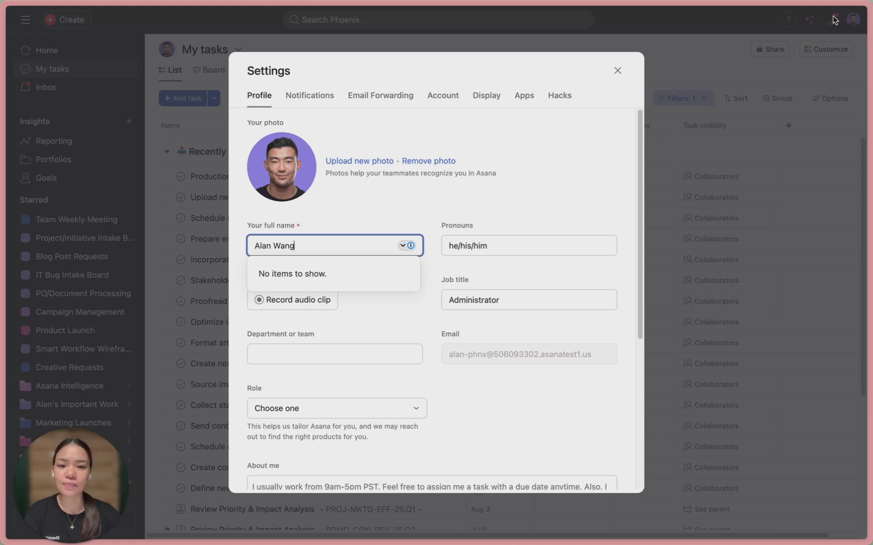
pyautogui.click(378, 197)
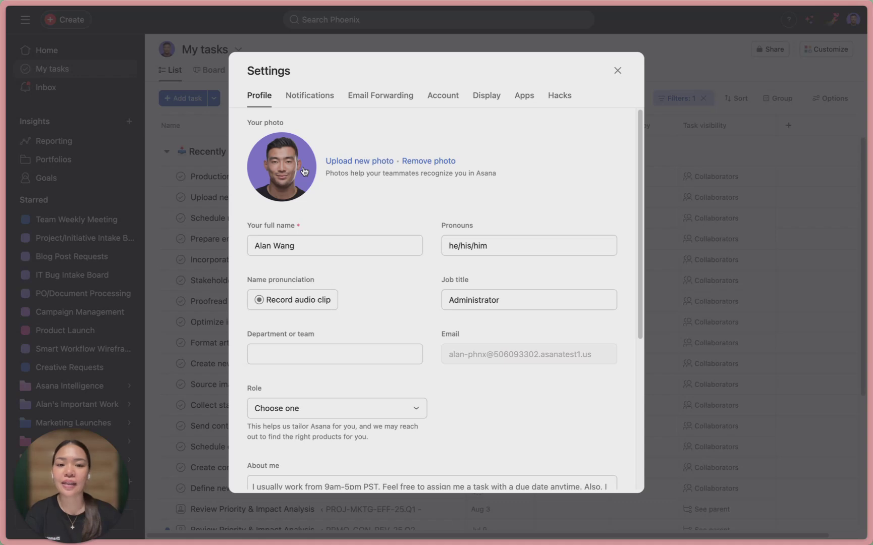
pyautogui.scroll(-3, 310, 179)
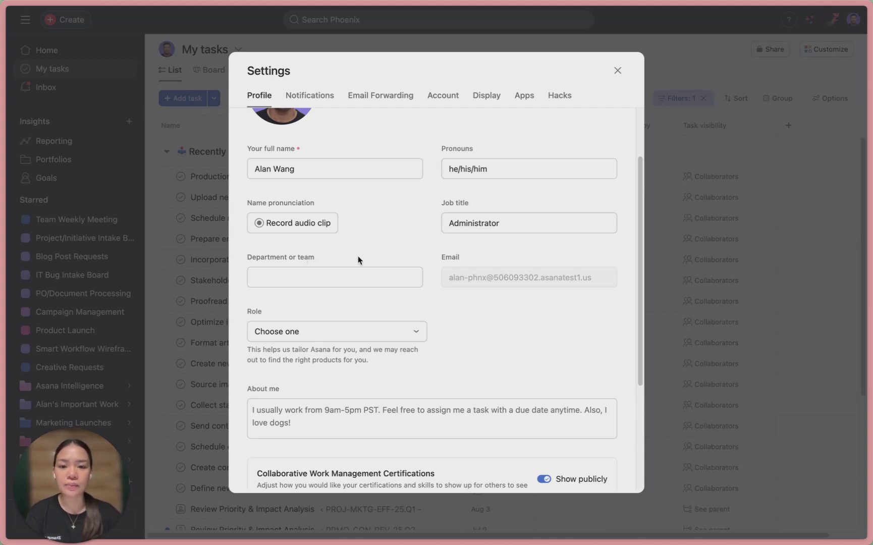
pyautogui.click(340, 339)
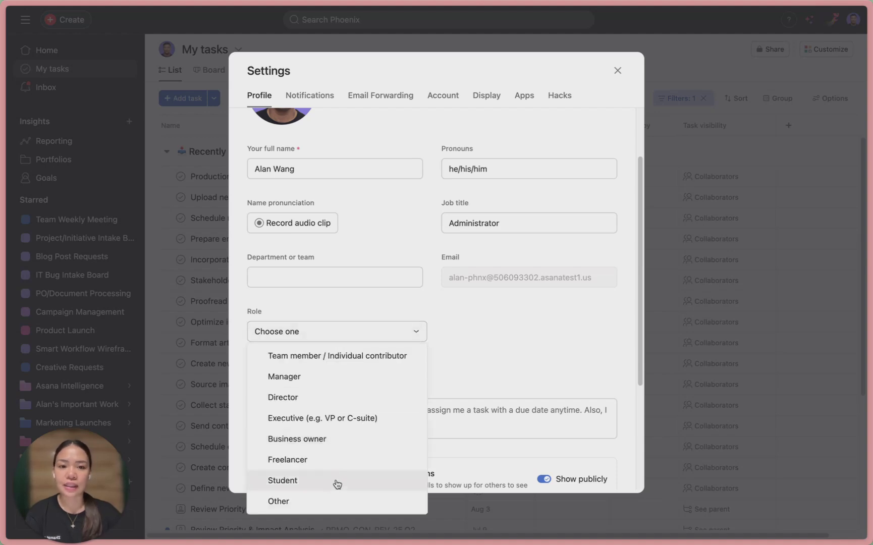
pyautogui.click(396, 256)
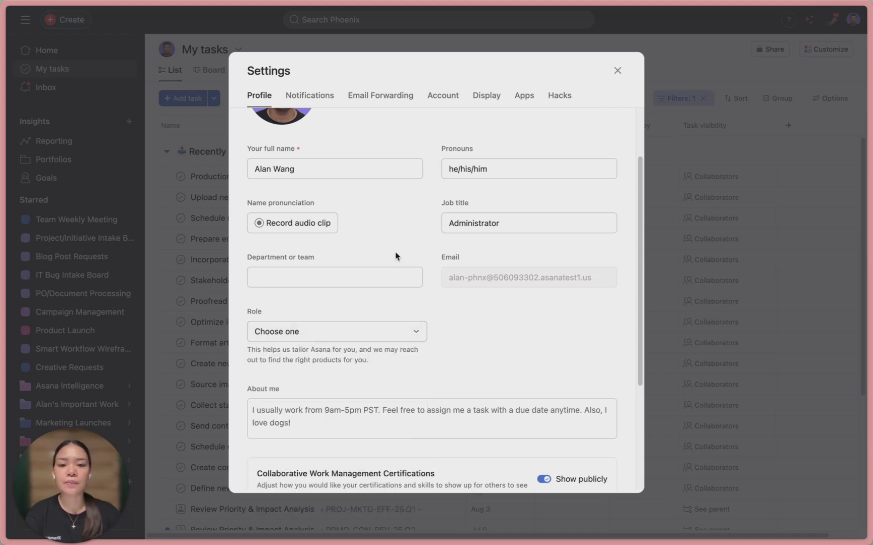
# Review the remaining profile fields, including name pronunciation, About me and certification visibility, and close the settings
pyautogui.scroll(-1, 396, 256)
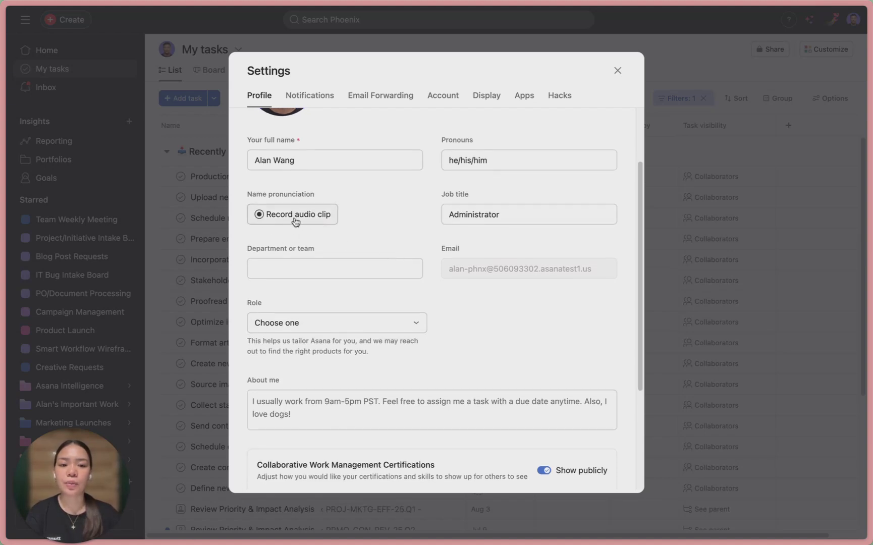
pyautogui.scroll(-5, 403, 376)
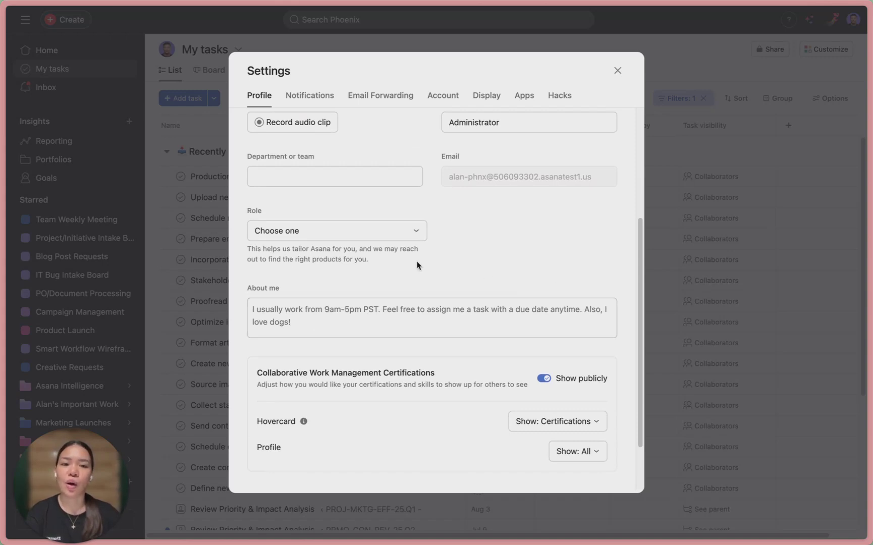
pyautogui.scroll(5, 375, 261)
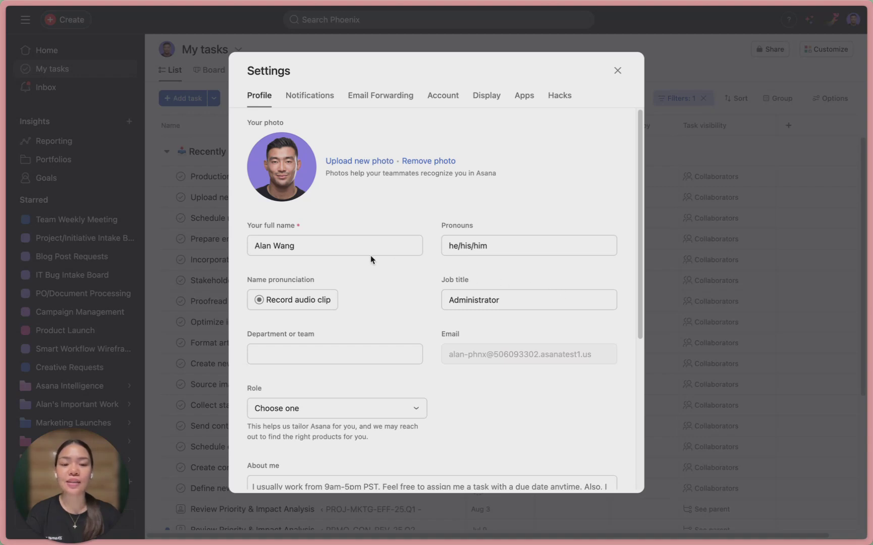
pyautogui.scroll(-1, 454, 270)
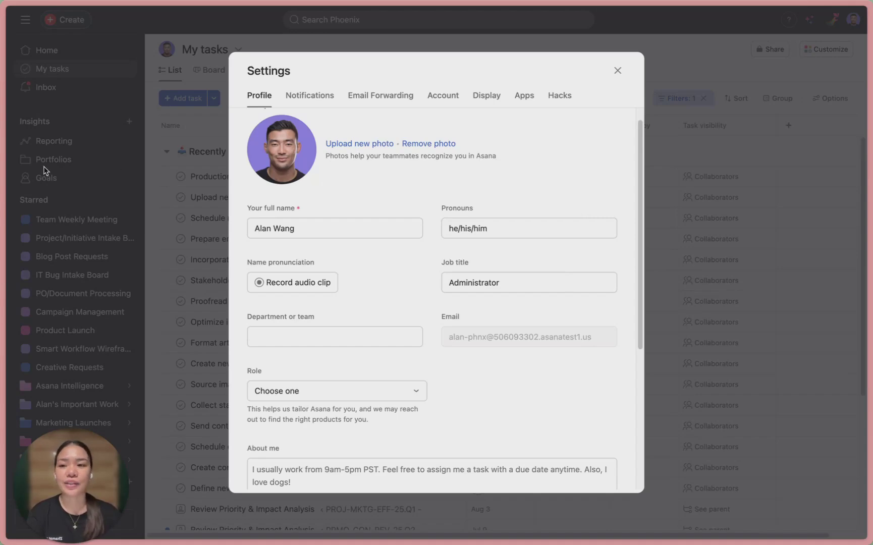
pyautogui.click(191, 69)
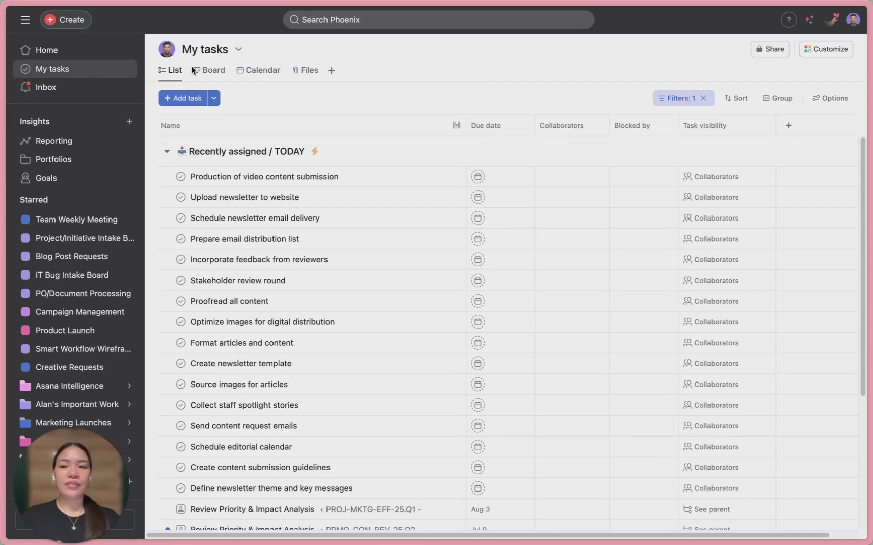
# In the display settings, try the Dark theme and set the theme to Light
pyautogui.click(855, 22)
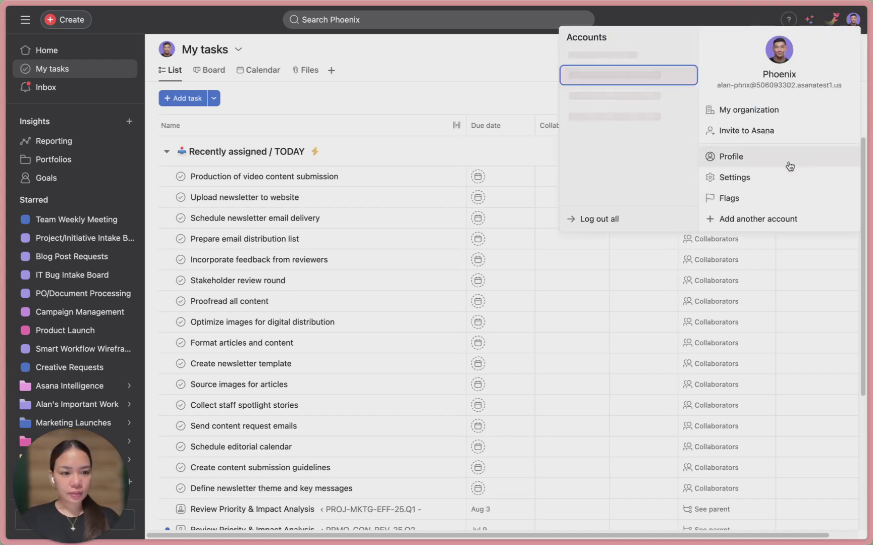
pyautogui.click(779, 175)
pyautogui.click(492, 97)
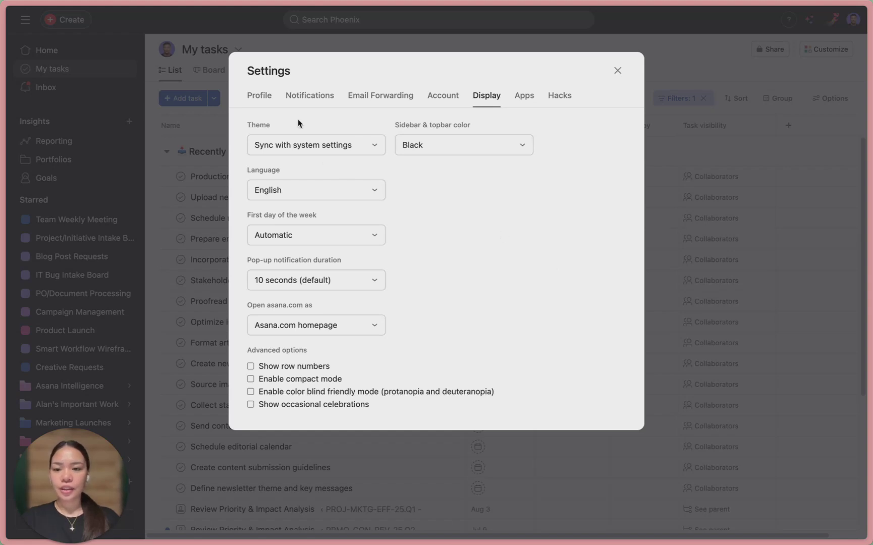
pyautogui.click(347, 145)
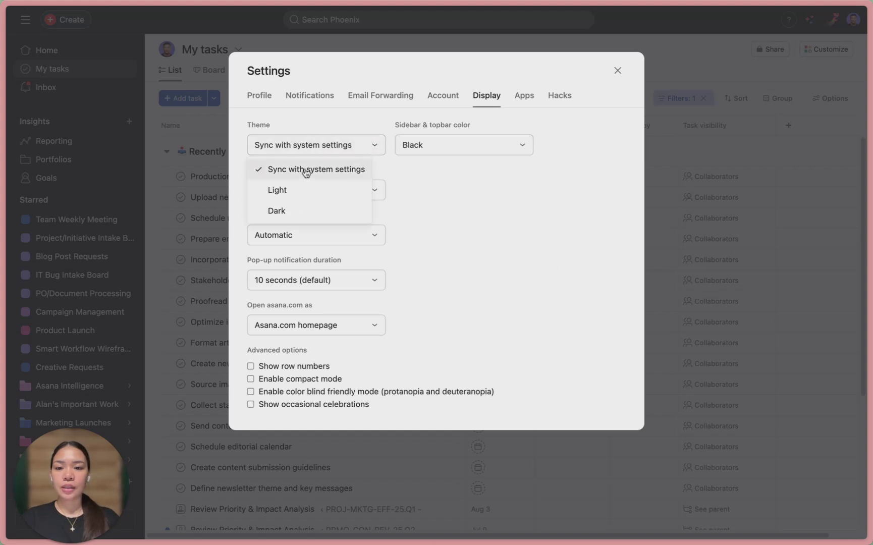
pyautogui.click(339, 214)
pyautogui.click(359, 143)
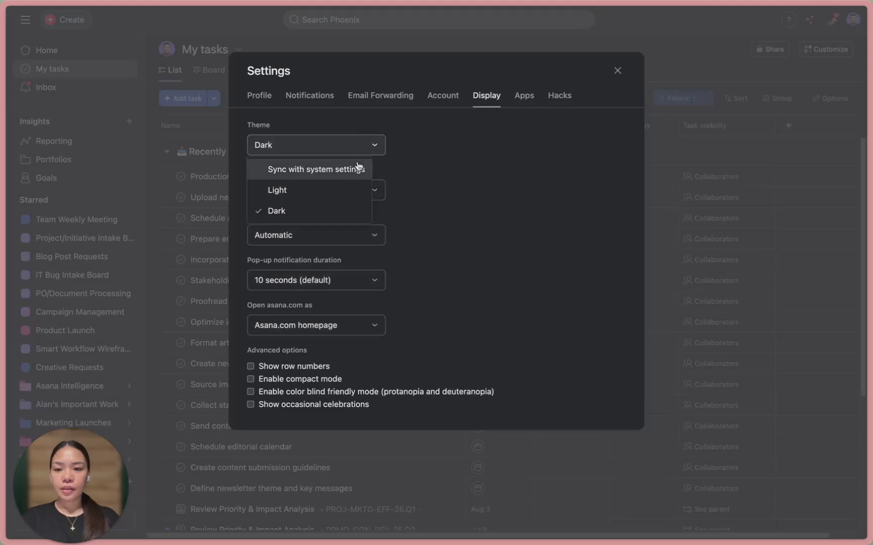
pyautogui.click(356, 189)
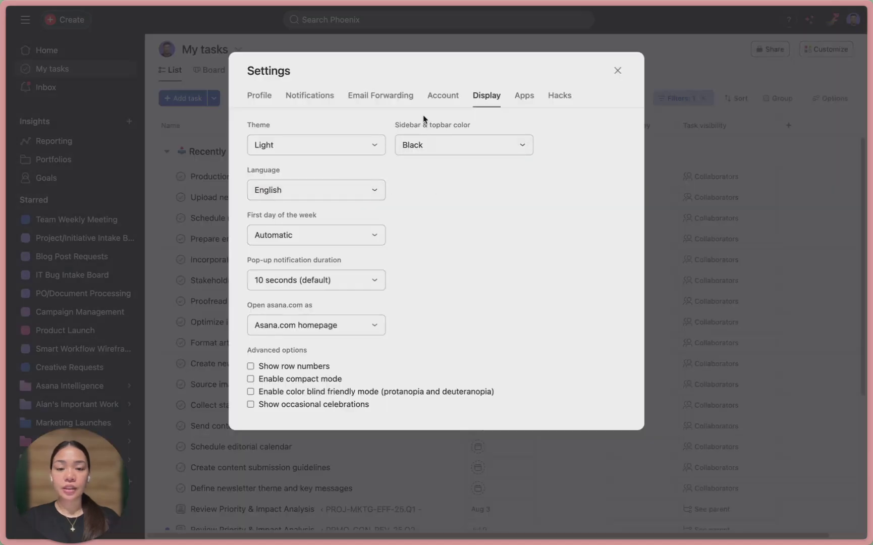
# Try Gray as the sidebar and topbar color and switch it back to Black
pyautogui.click(465, 144)
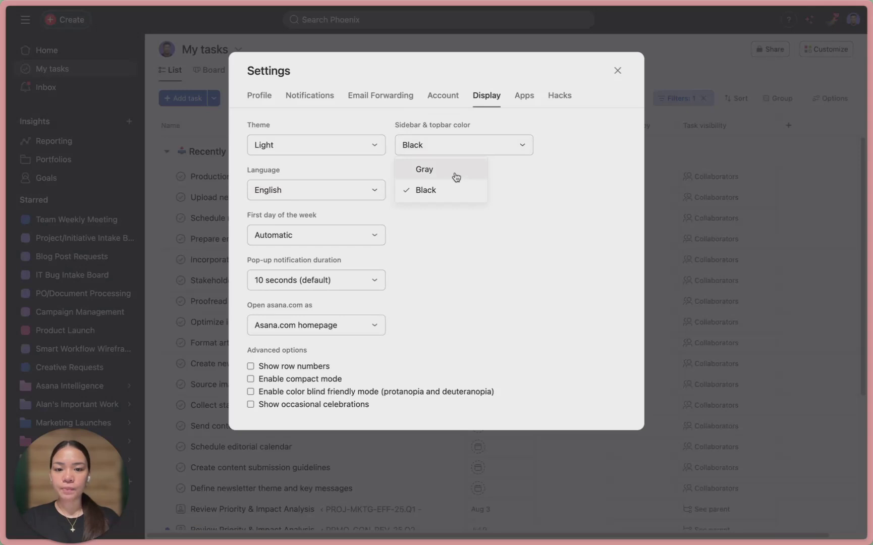
pyautogui.click(457, 173)
pyautogui.click(456, 158)
pyautogui.click(449, 195)
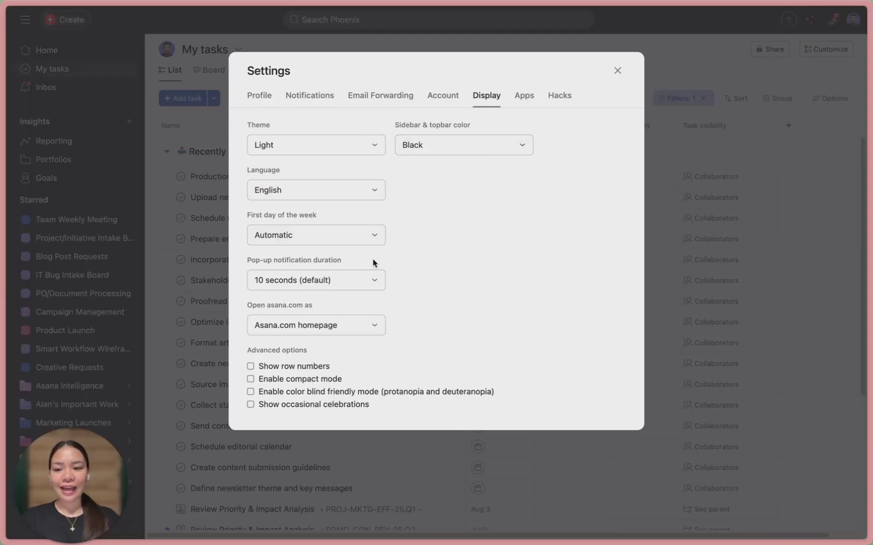
# Examine the available choices for the display language and the first day of the week
pyautogui.click(355, 195)
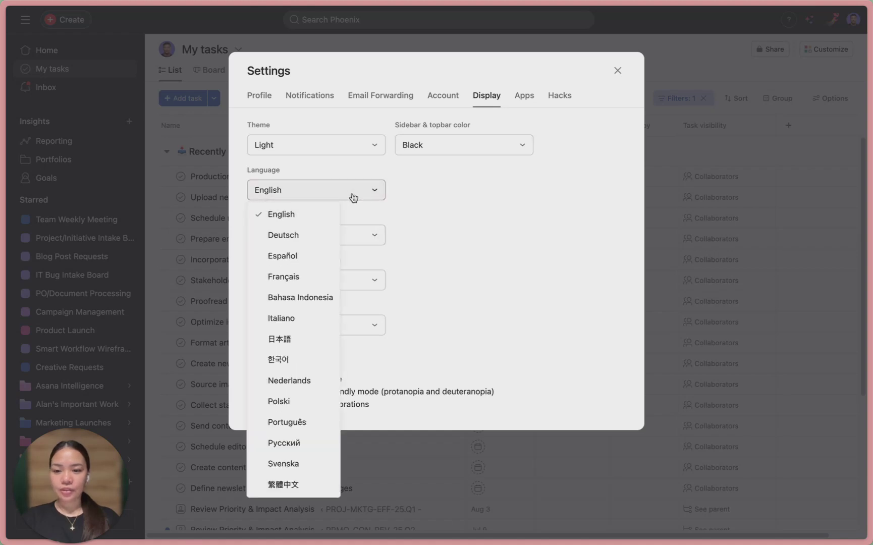
pyautogui.click(448, 233)
pyautogui.click(362, 235)
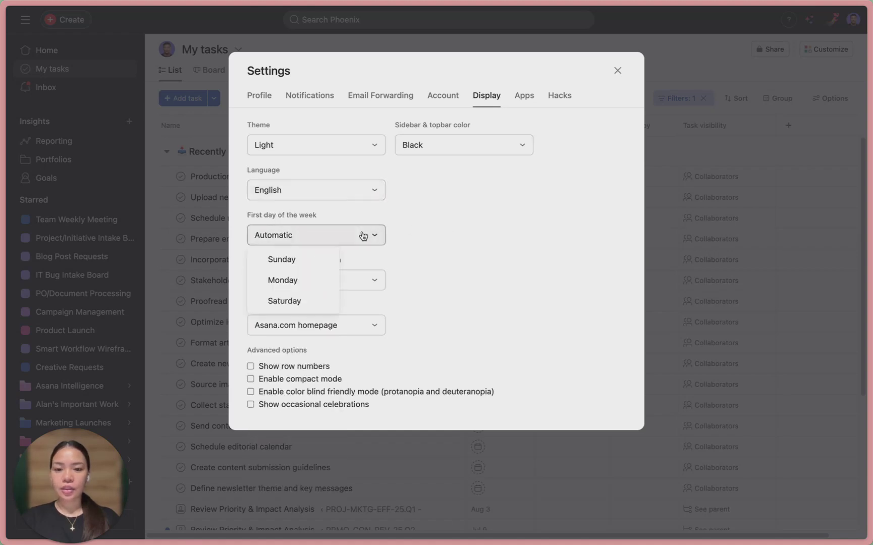
pyautogui.click(407, 267)
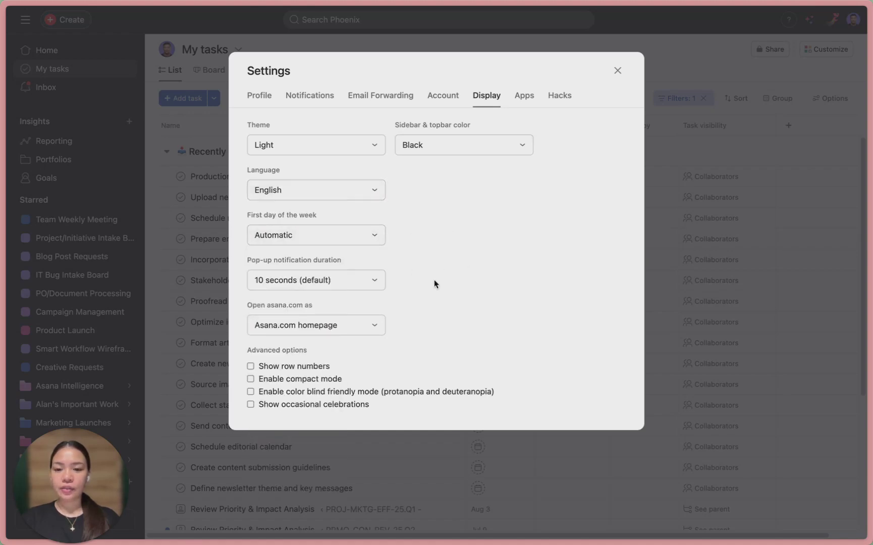
# Examine the available durations for pop-up notifications
pyautogui.click(359, 281)
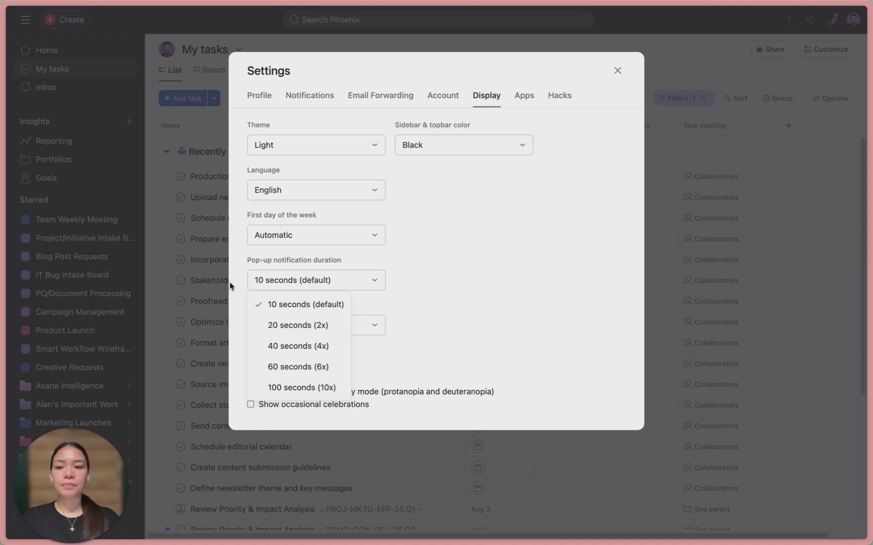
pyautogui.click(443, 293)
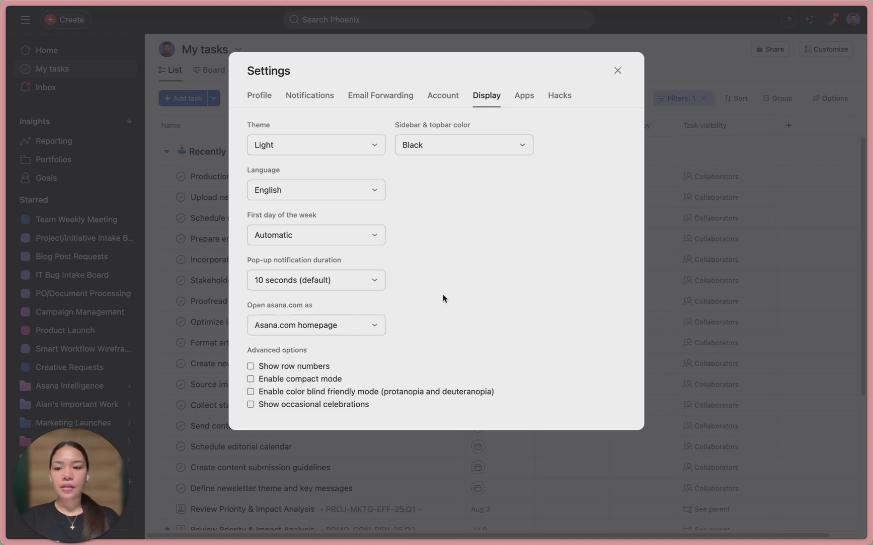
pyautogui.click(346, 283)
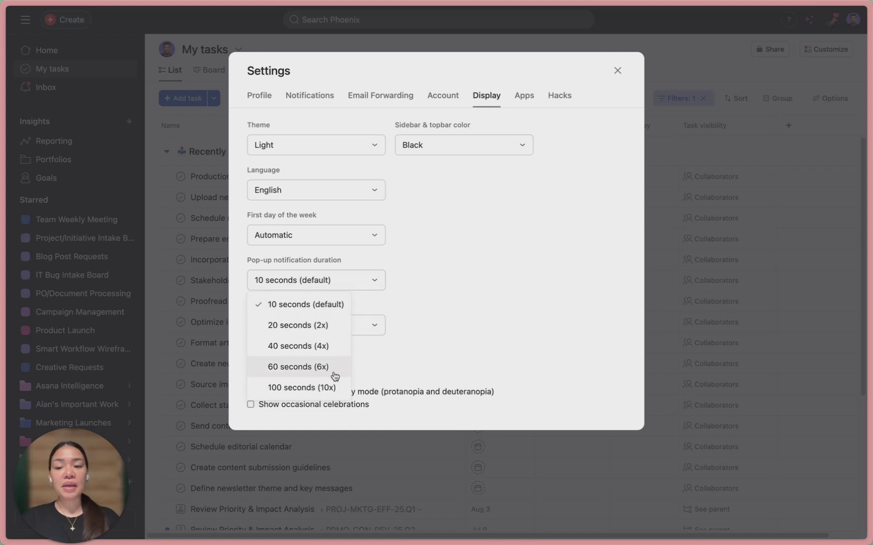
pyautogui.click(459, 325)
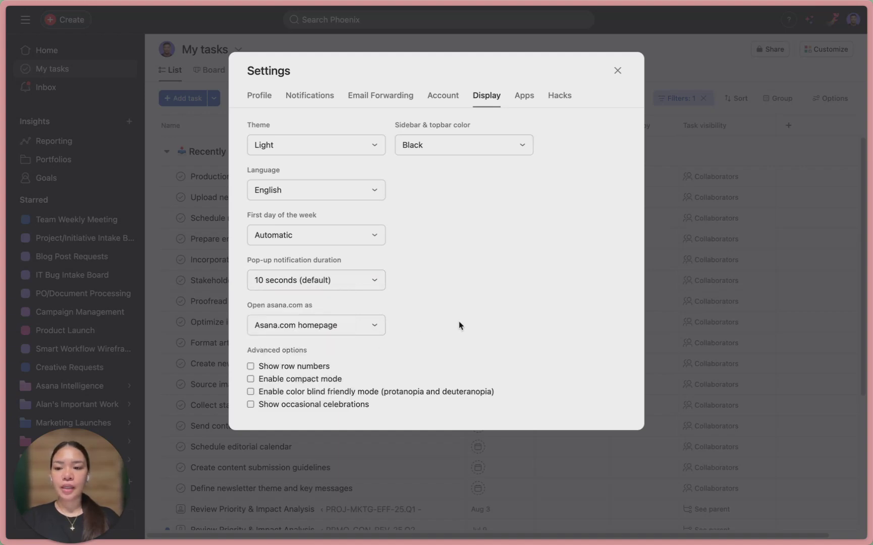
# Examine the choices for how asana.com opens, compare them with the Asana homepage and its account options, and return to the display settings
pyautogui.click(361, 327)
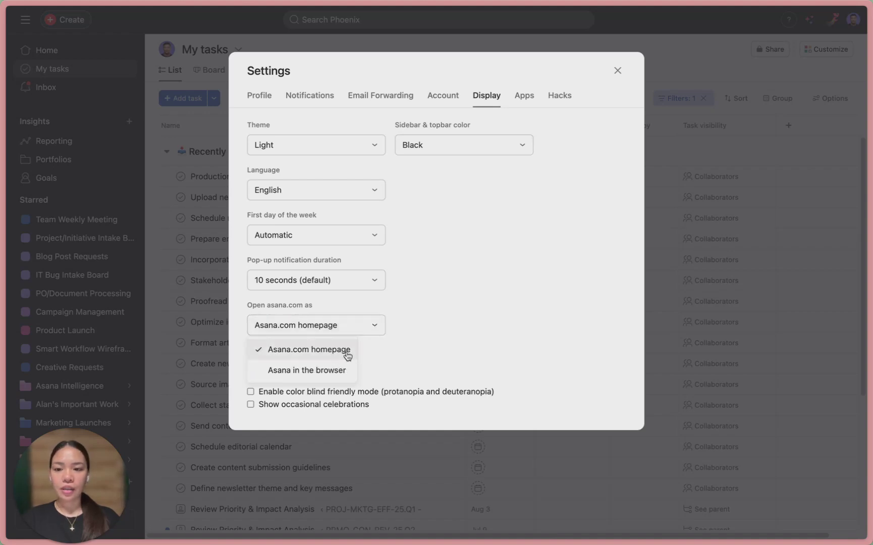
pyautogui.click(463, 350)
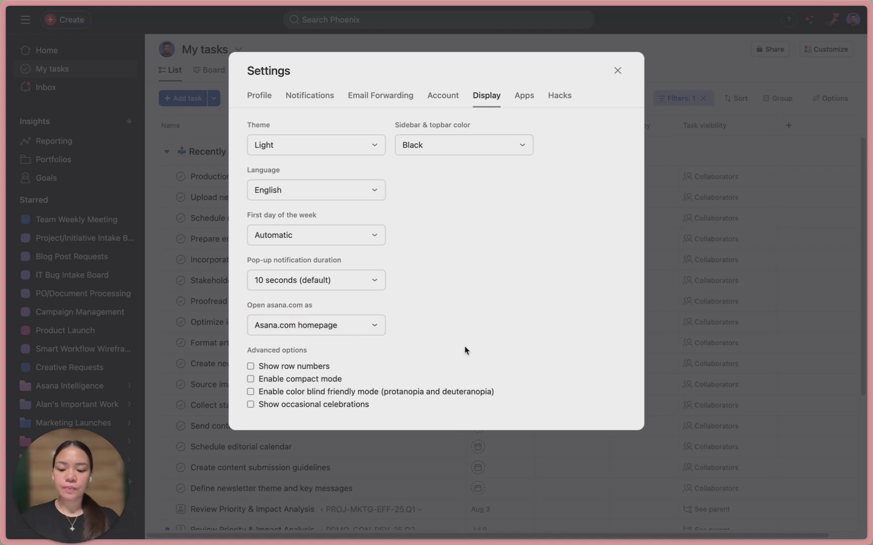
pyautogui.press('super+s')
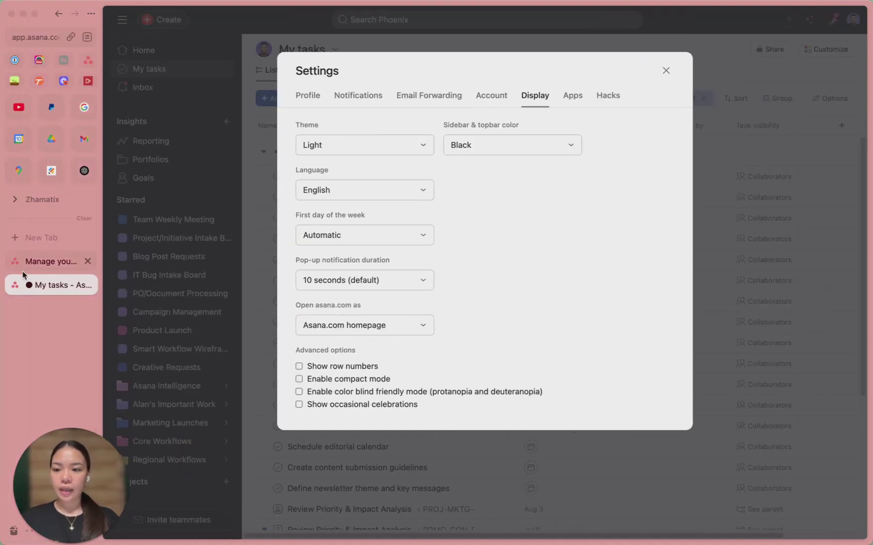
pyautogui.click(375, 329)
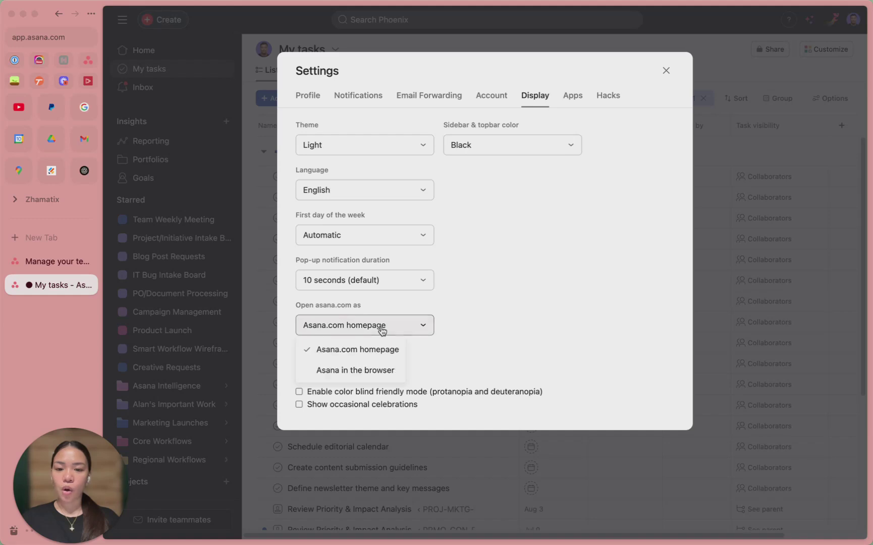
pyautogui.click(51, 267)
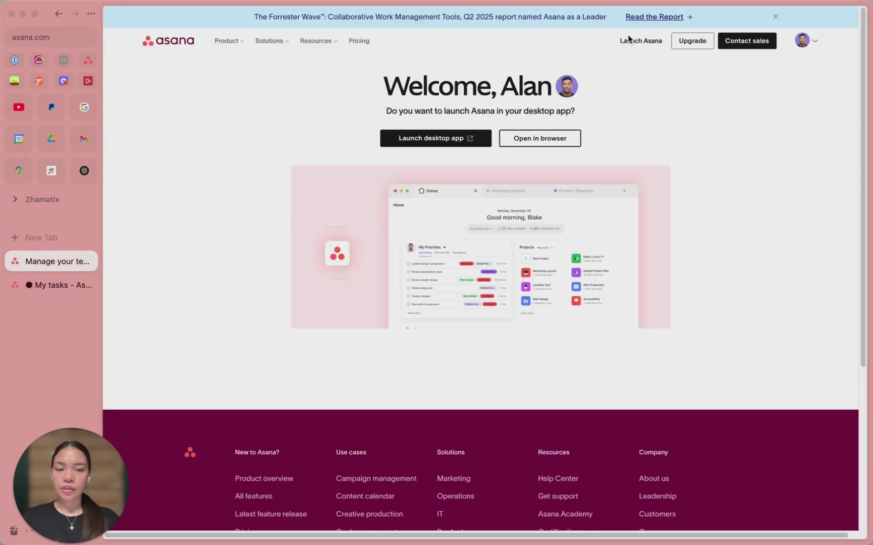
pyautogui.click(812, 41)
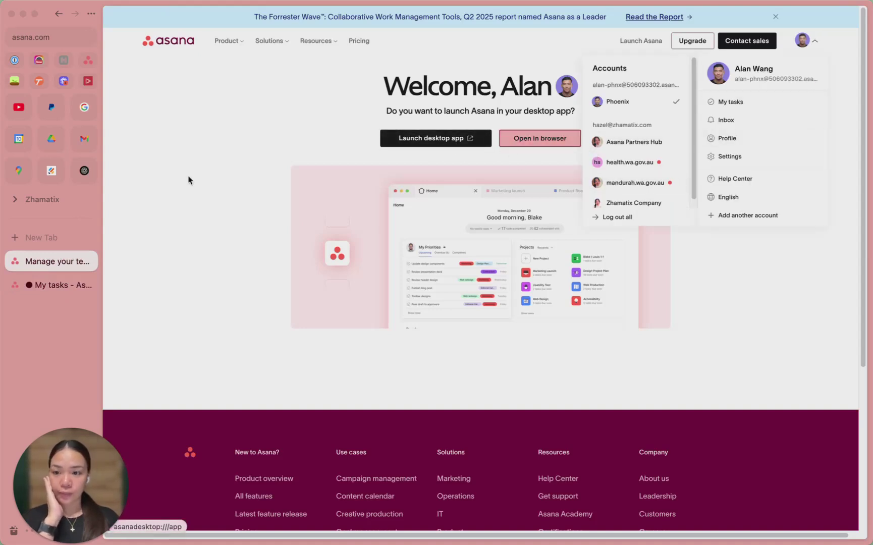
pyautogui.click(39, 287)
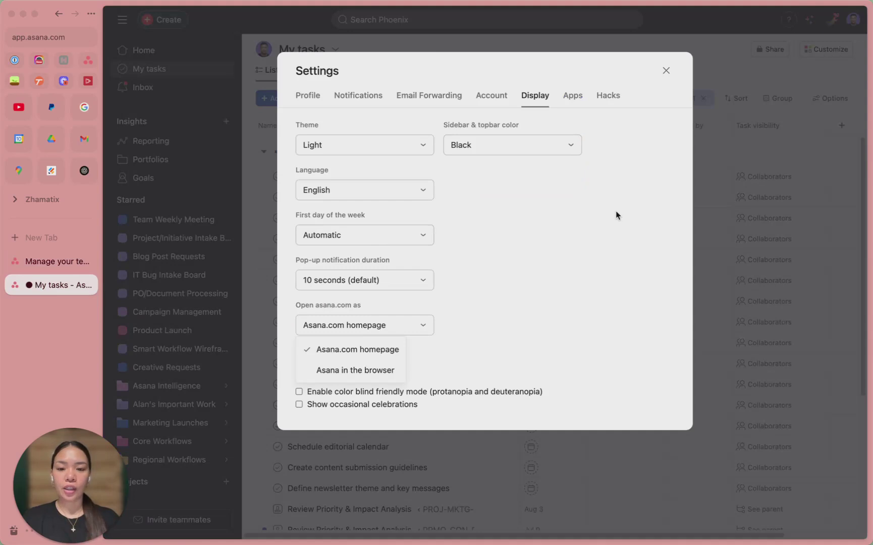
pyautogui.click(628, 262)
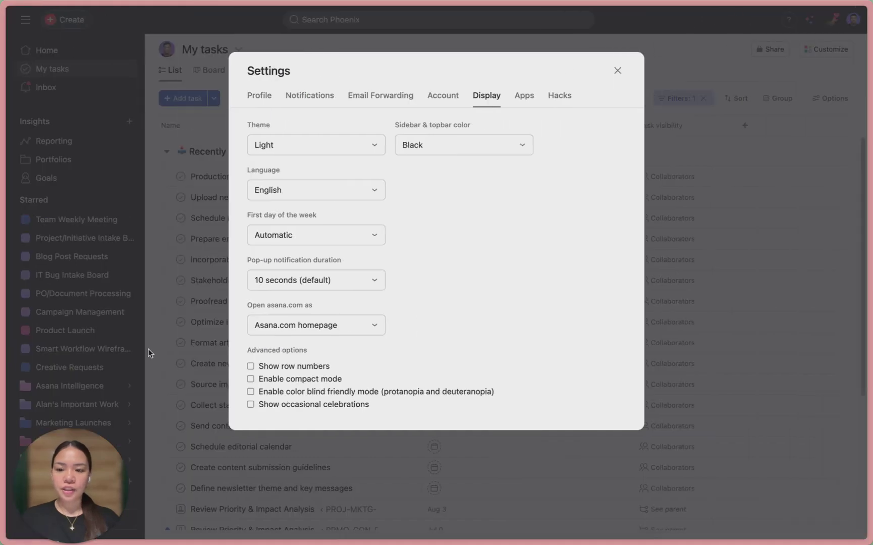
# Try the row numbers option on and off, and enable compact mode in the advanced display options
pyautogui.click(303, 367)
pyautogui.click(316, 366)
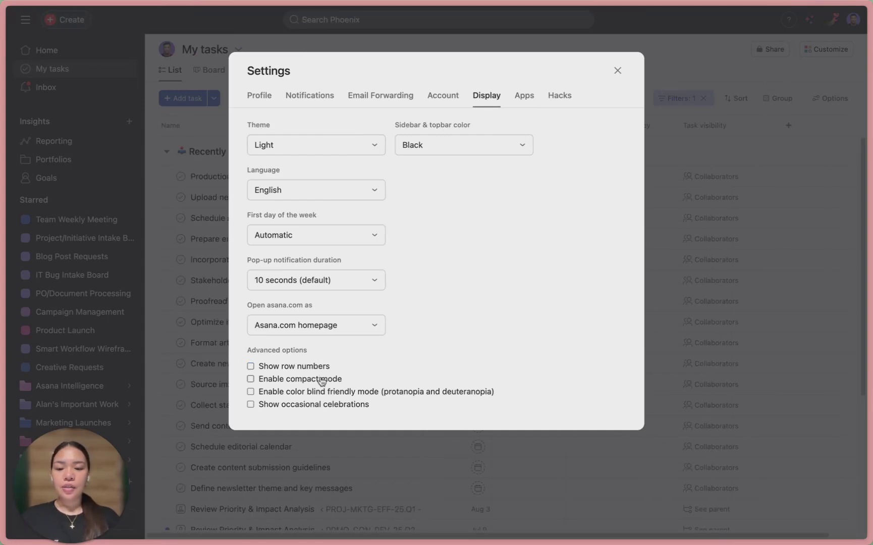
pyautogui.click(321, 379)
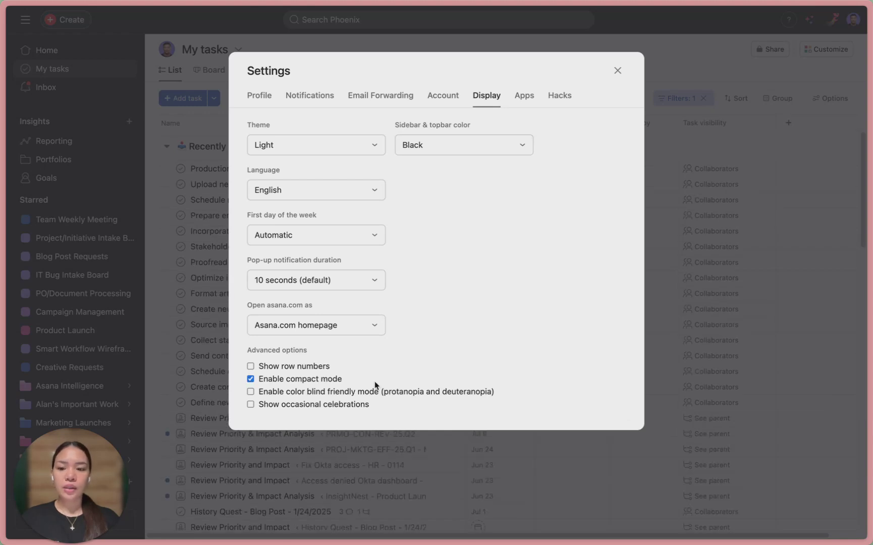
# Turn off compact mode, and try the color blind friendly mode on and off in the advanced display options
pyautogui.click(337, 382)
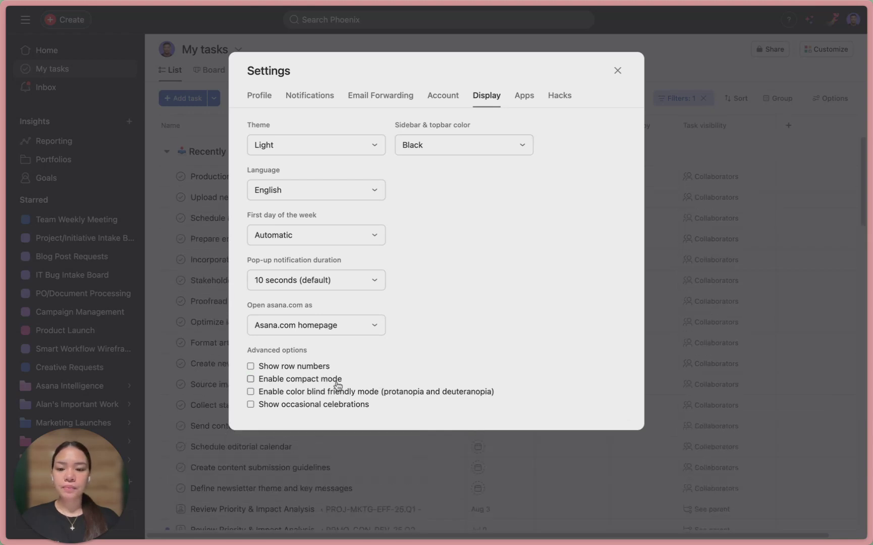
pyautogui.click(378, 397)
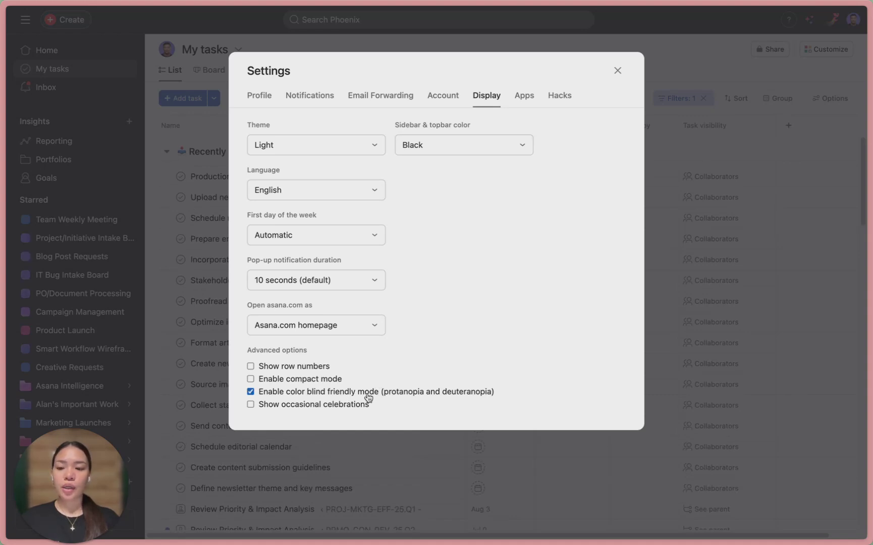
pyautogui.click(345, 392)
pyautogui.click(346, 393)
pyautogui.click(346, 393)
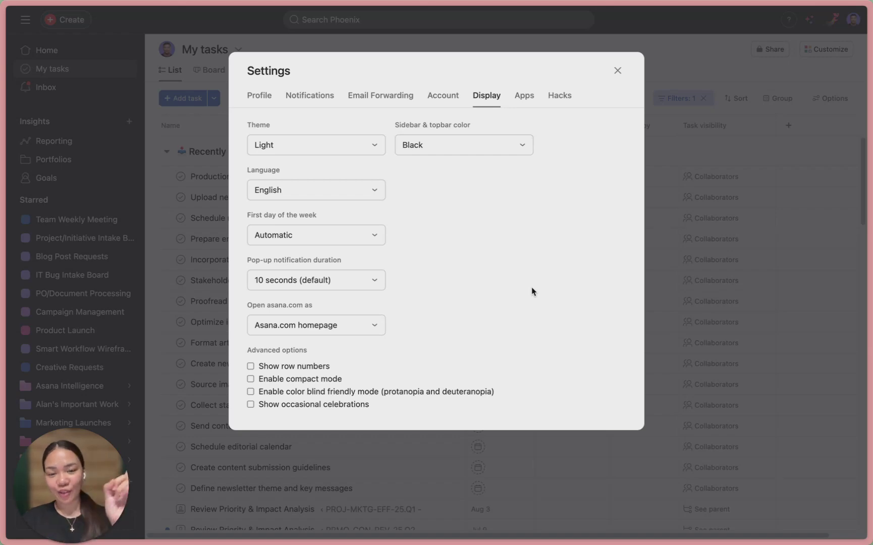
pyautogui.click(129, 109)
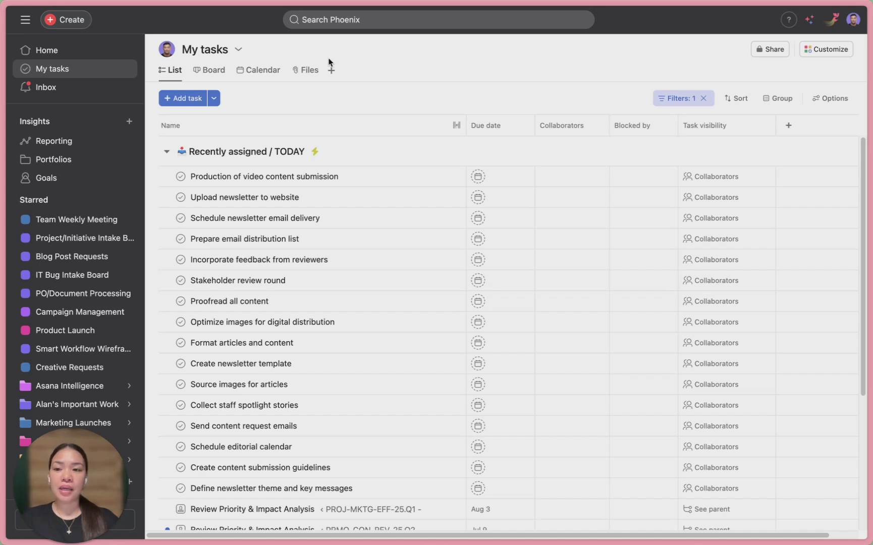
# Examine the email notification options in the personal settings, covering work updates, communication, collaboration and summaries
pyautogui.click(854, 21)
pyautogui.click(758, 177)
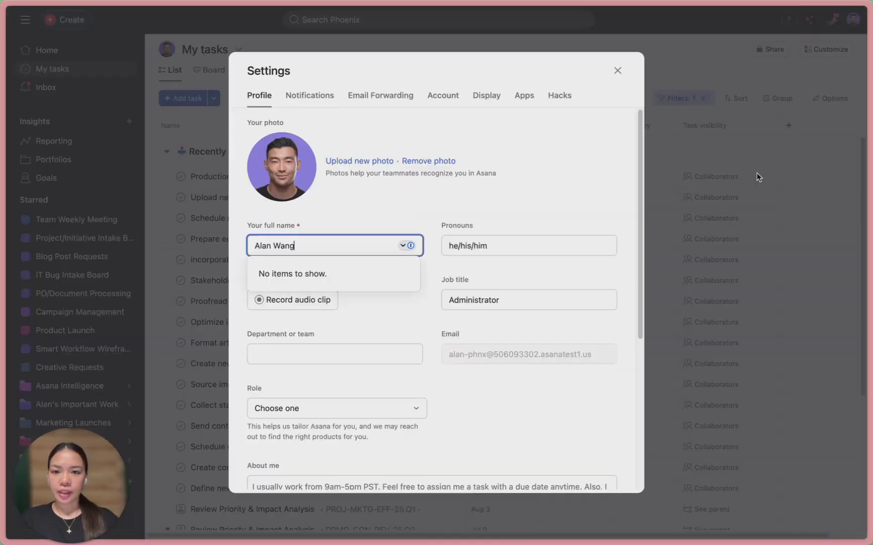
pyautogui.click(325, 104)
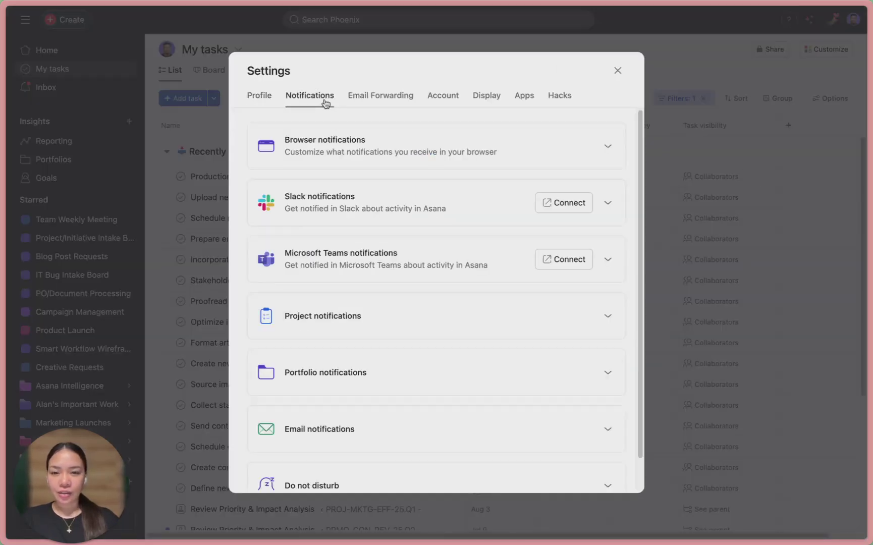
pyautogui.scroll(-1, 468, 237)
pyautogui.click(606, 421)
pyautogui.scroll(-5, 562, 398)
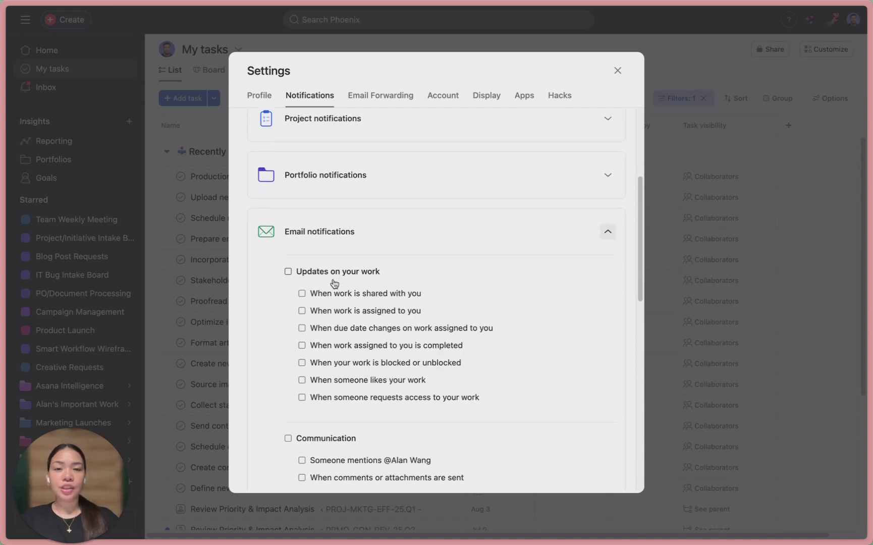
pyautogui.scroll(-1, 334, 282)
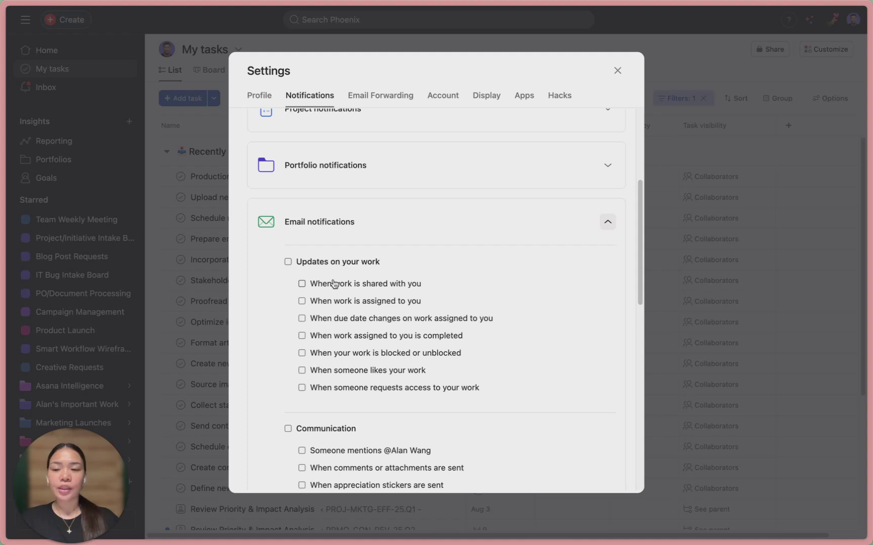
pyautogui.scroll(-1, 334, 284)
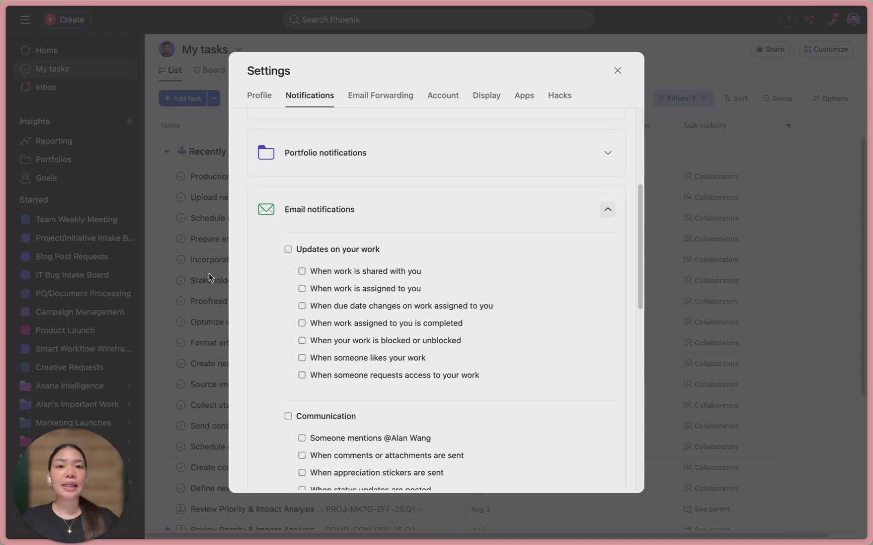
pyautogui.scroll(-5, 207, 283)
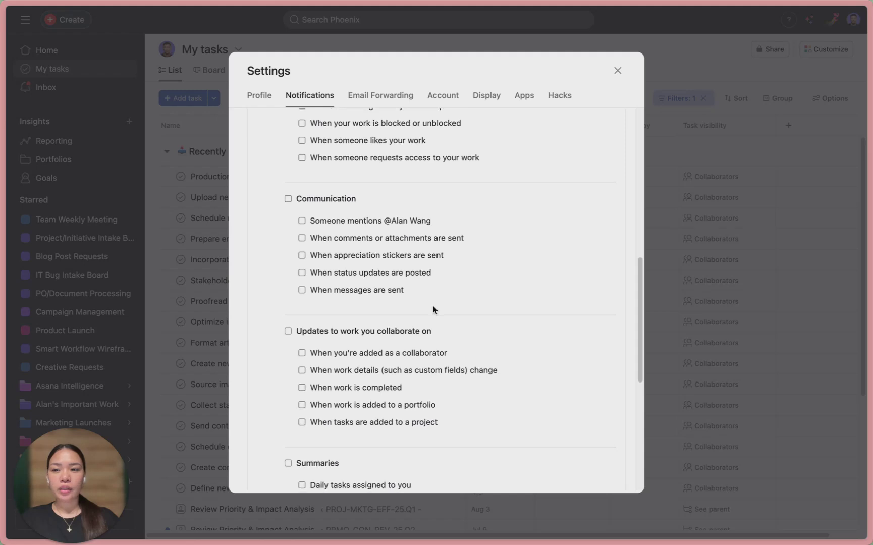
pyautogui.scroll(-1, 433, 309)
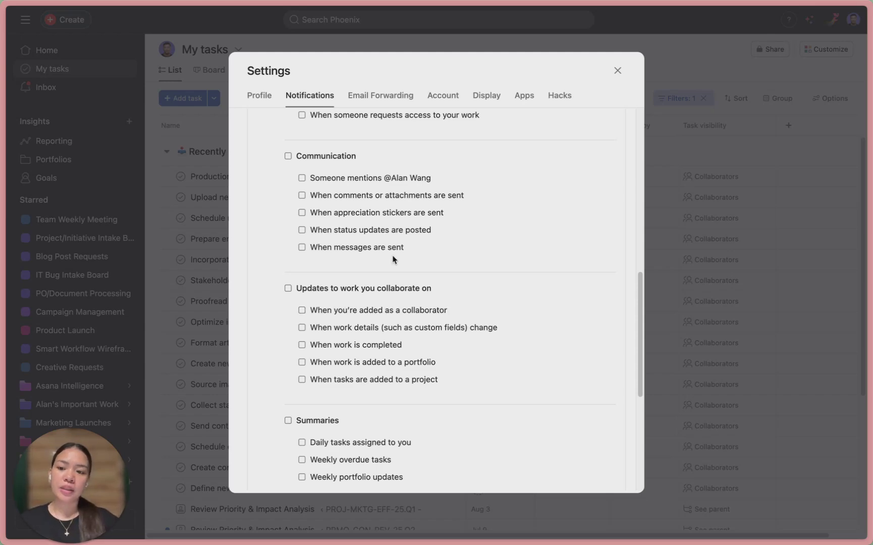
pyautogui.scroll(10, 384, 253)
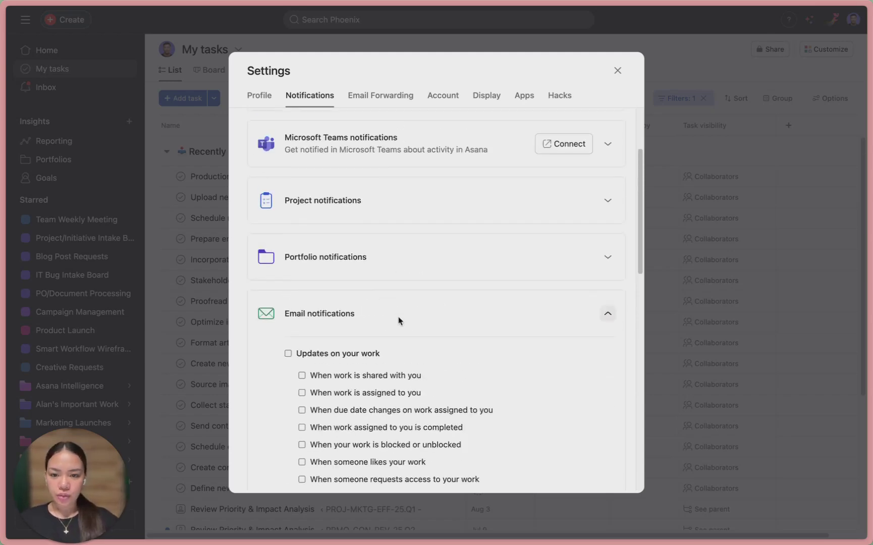
pyautogui.click(601, 320)
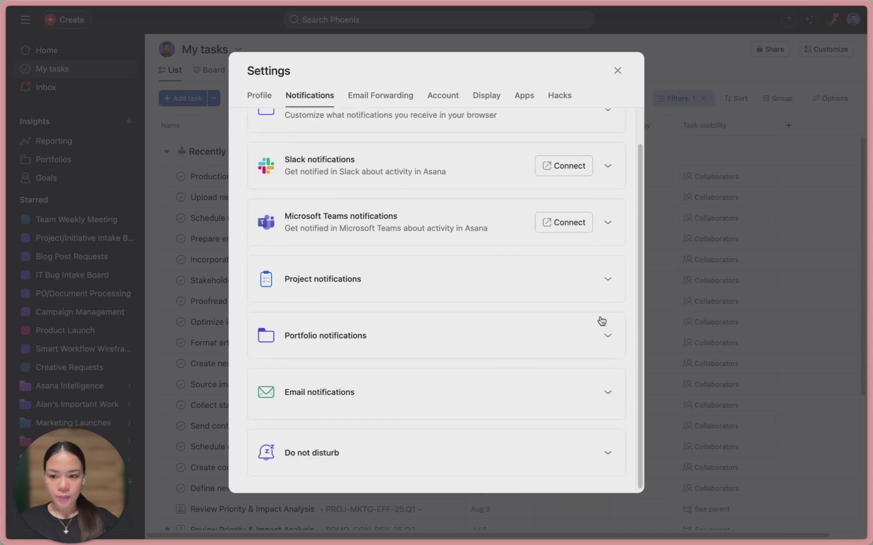
# Examine the project notification defaults and the notification settings of individual projects, and close the settings
pyautogui.click(606, 283)
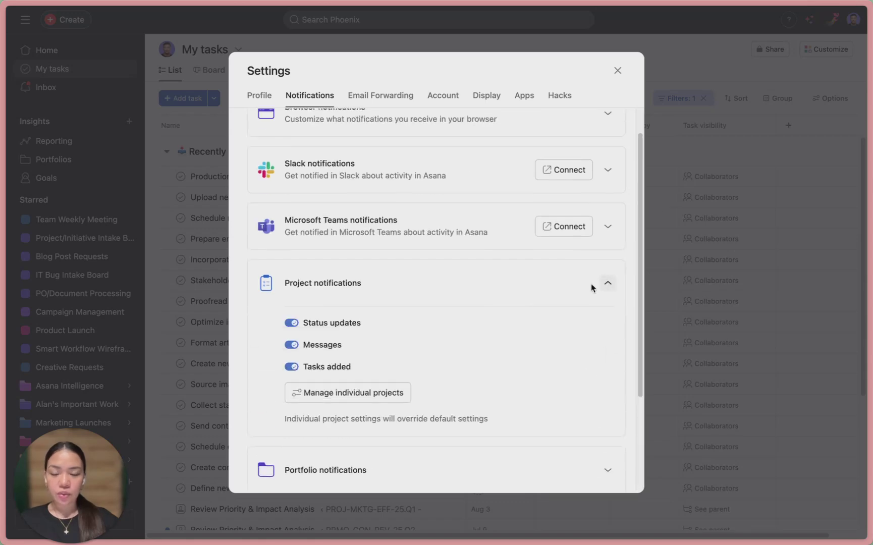
pyautogui.scroll(-1, 473, 311)
pyautogui.click(401, 382)
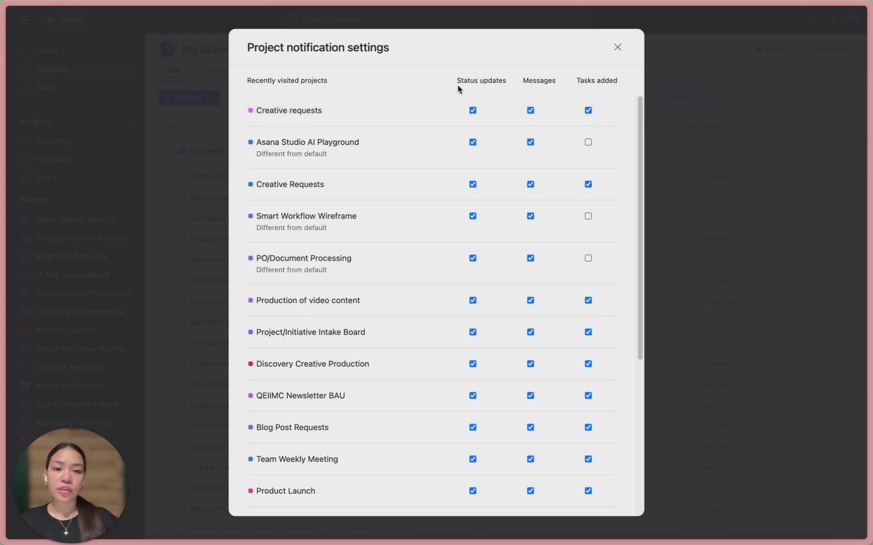
pyautogui.scroll(-5, 598, 298)
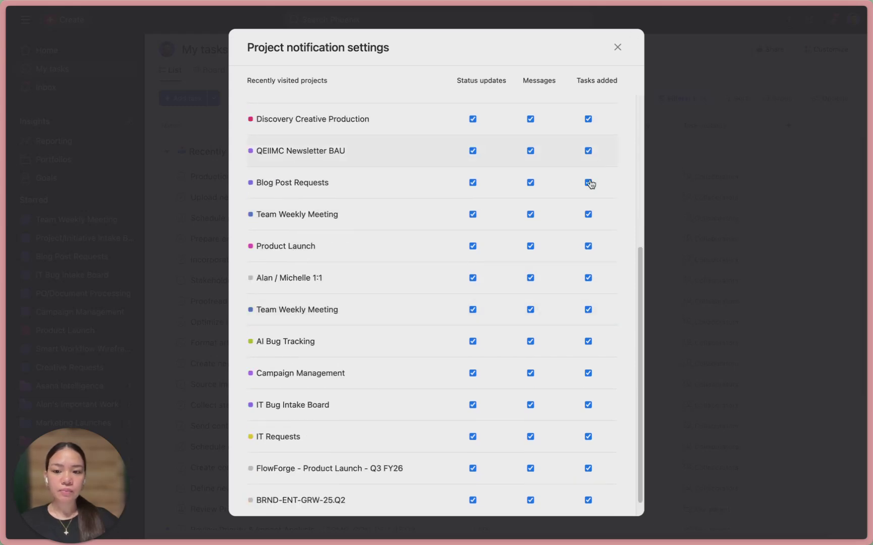
pyautogui.click(618, 47)
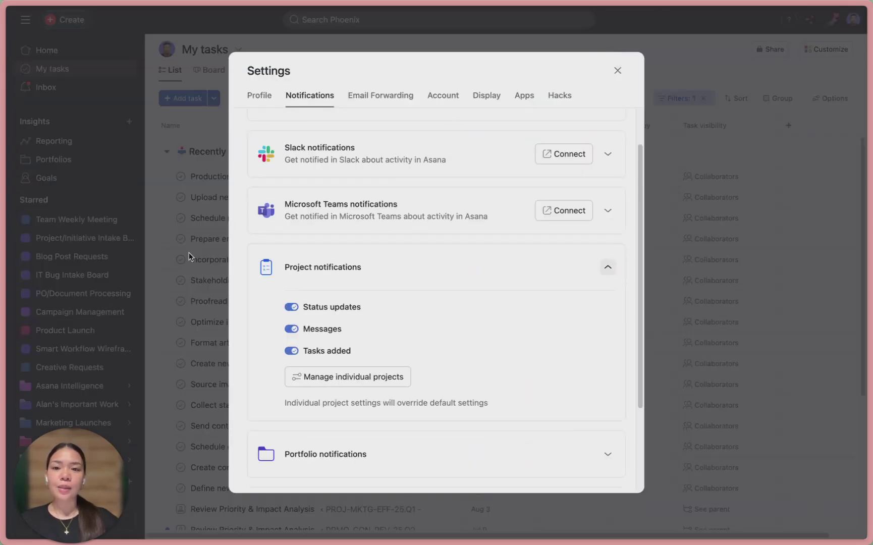
pyautogui.scroll(1, 566, 275)
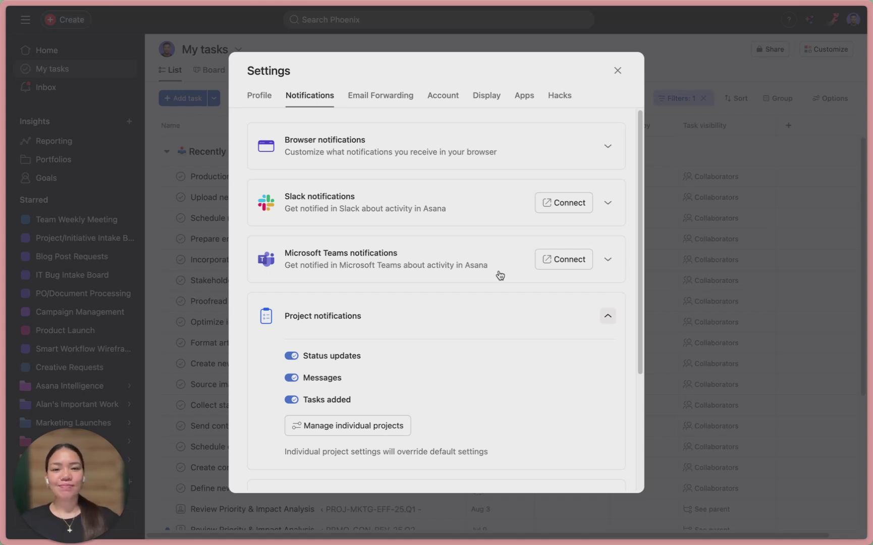
pyautogui.scroll(-1, 494, 294)
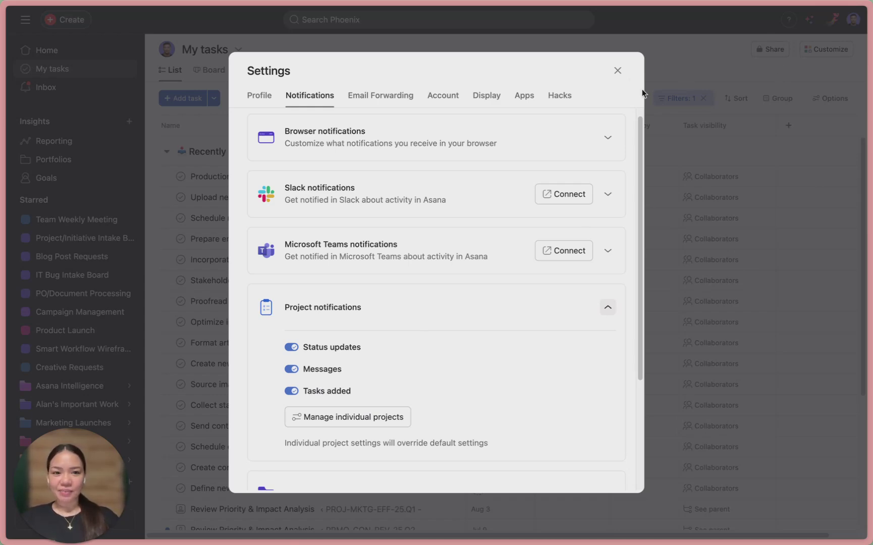
pyautogui.click(618, 70)
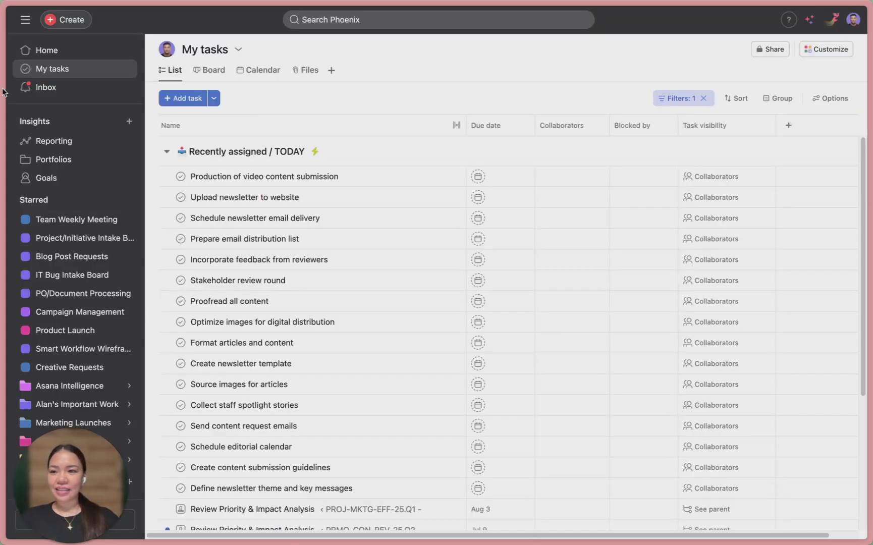
# Archive the "Production of video content" and "Design new business cards" notifications in the Inbox
pyautogui.click(56, 94)
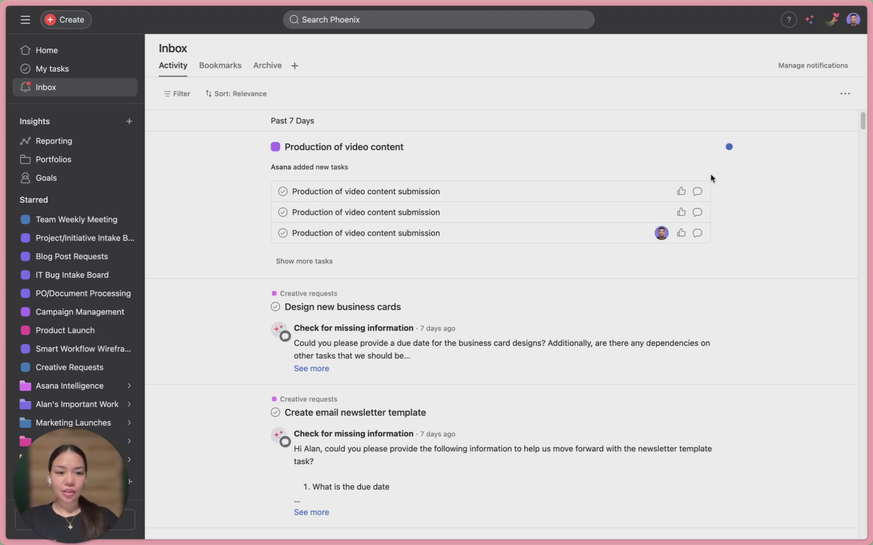
pyautogui.moveTo(740, 187)
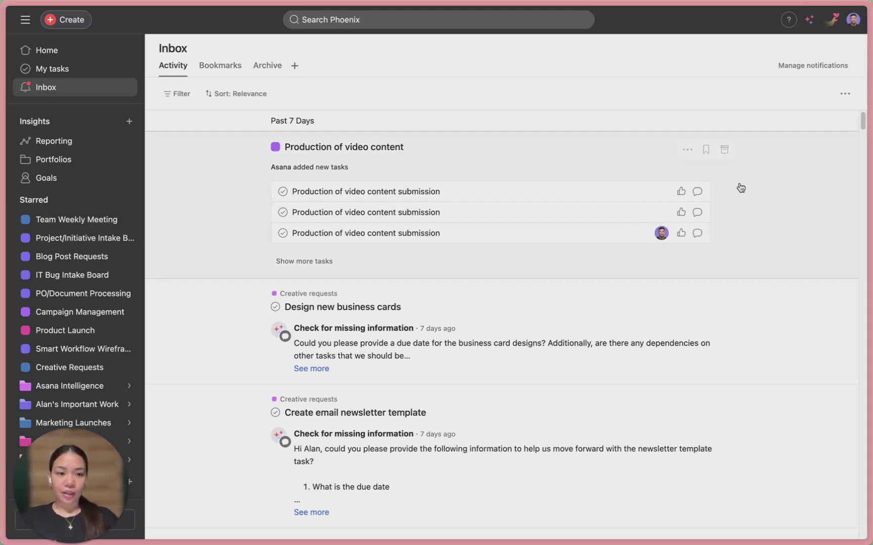
pyautogui.click(725, 150)
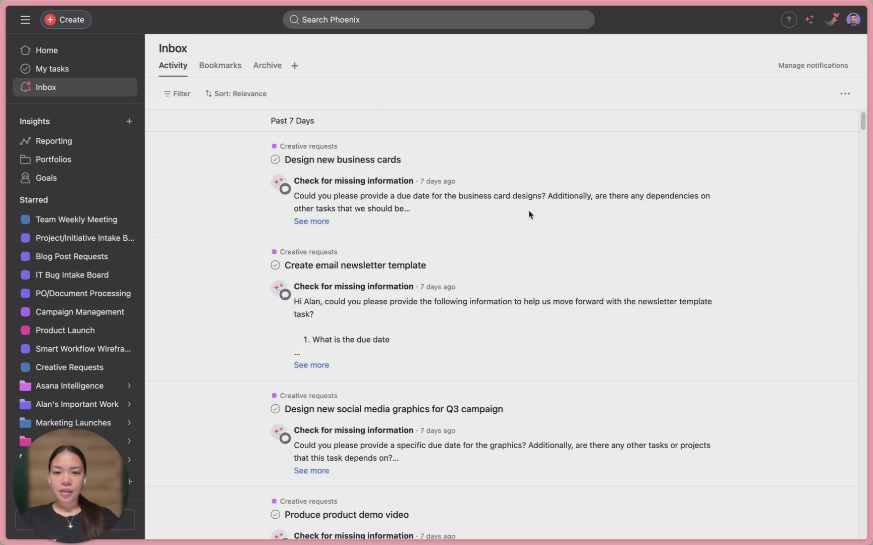
pyautogui.moveTo(670, 175)
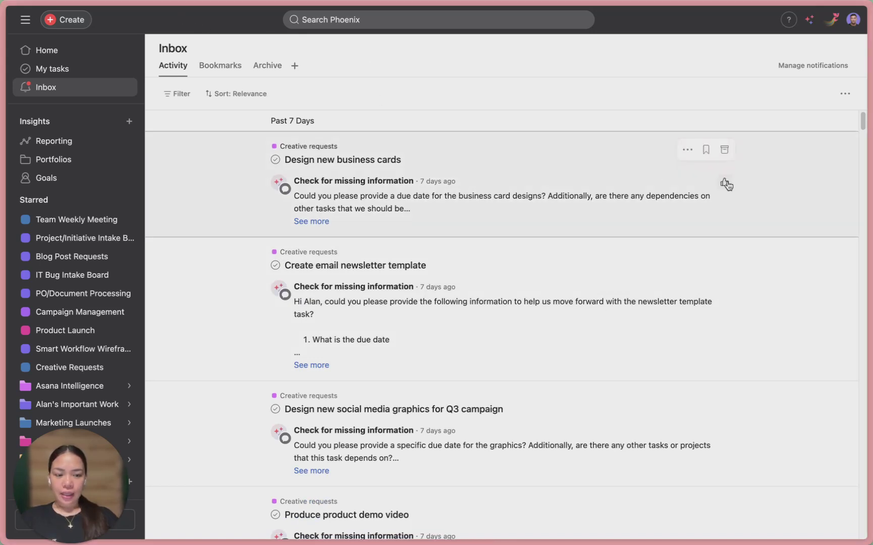
pyautogui.click(725, 151)
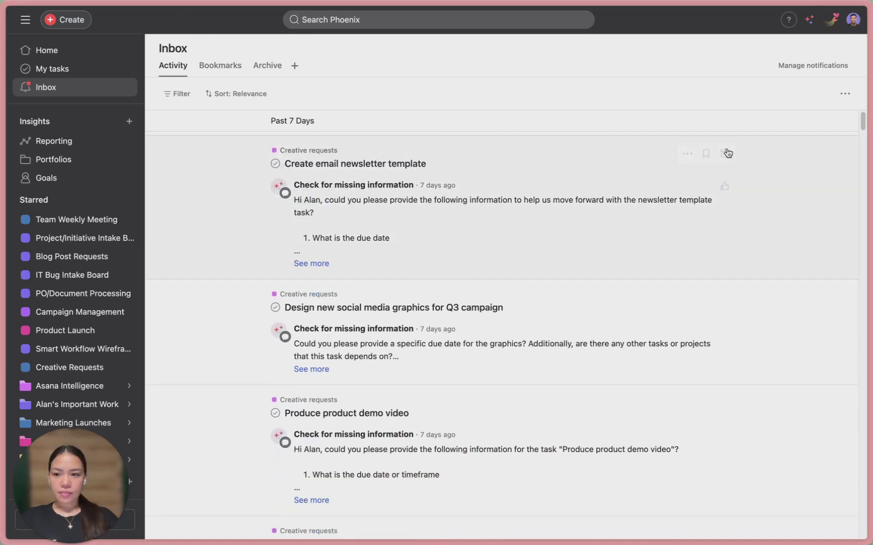
# Review the comments of the "Create email newsletter template" task from the Inbox, and archive its notification
pyautogui.click(526, 247)
pyautogui.scroll(-5, 689, 343)
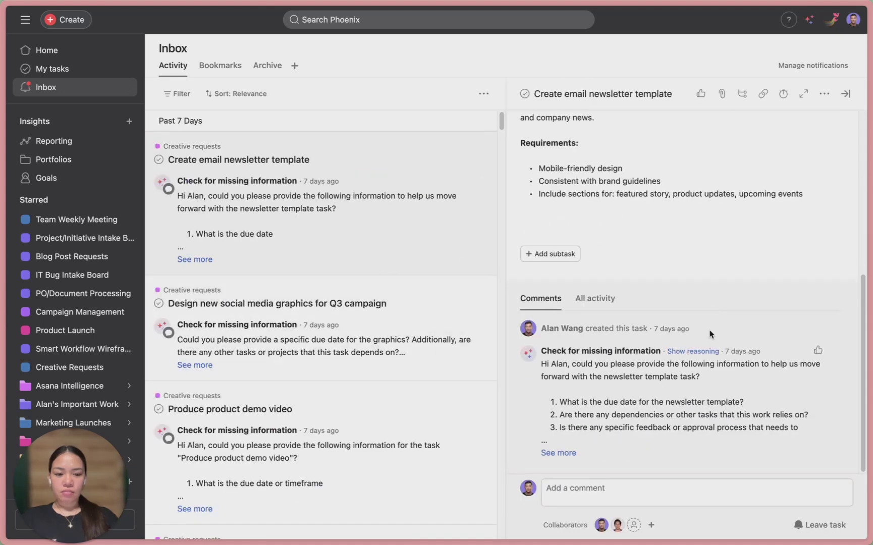
pyautogui.click(601, 490)
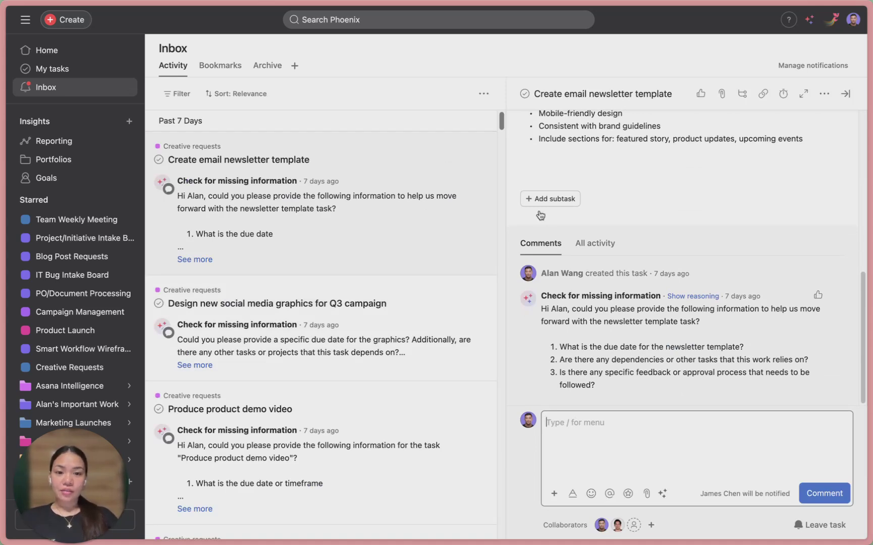
pyautogui.click(480, 150)
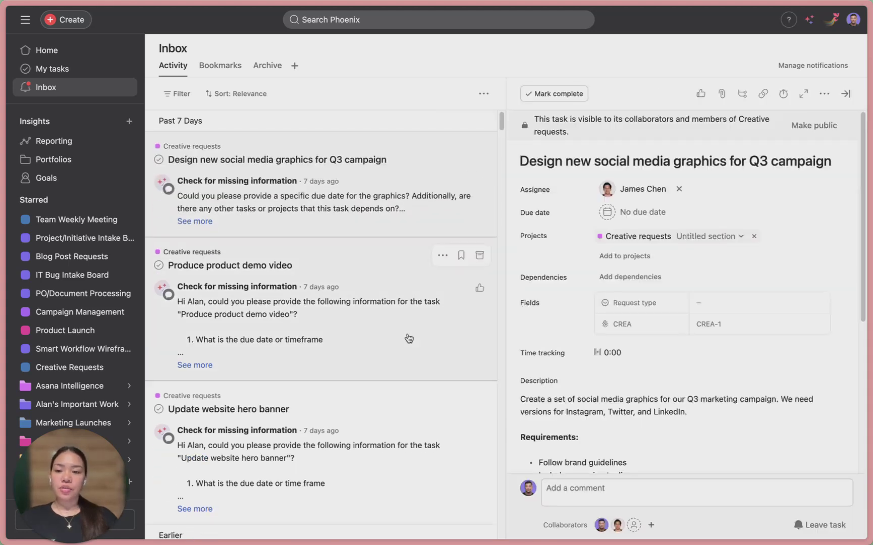
# Open the "Produce product demo video" task from the Inbox, review its comments, and start a follow-up task from it
pyautogui.click(408, 337)
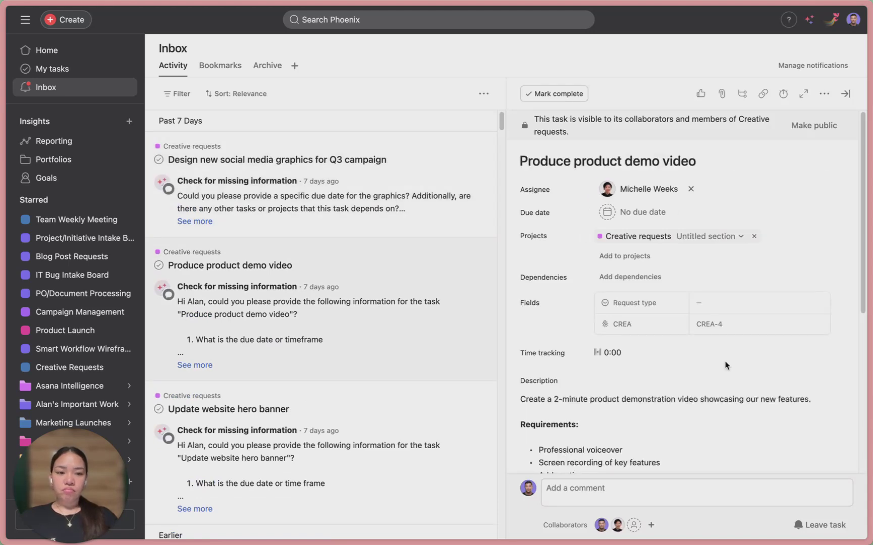
pyautogui.scroll(-5, 725, 362)
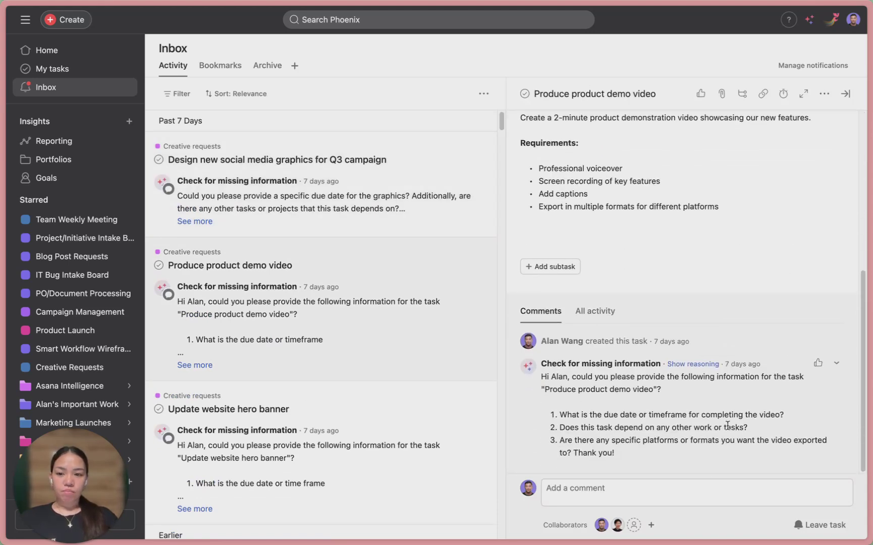
pyautogui.click(823, 94)
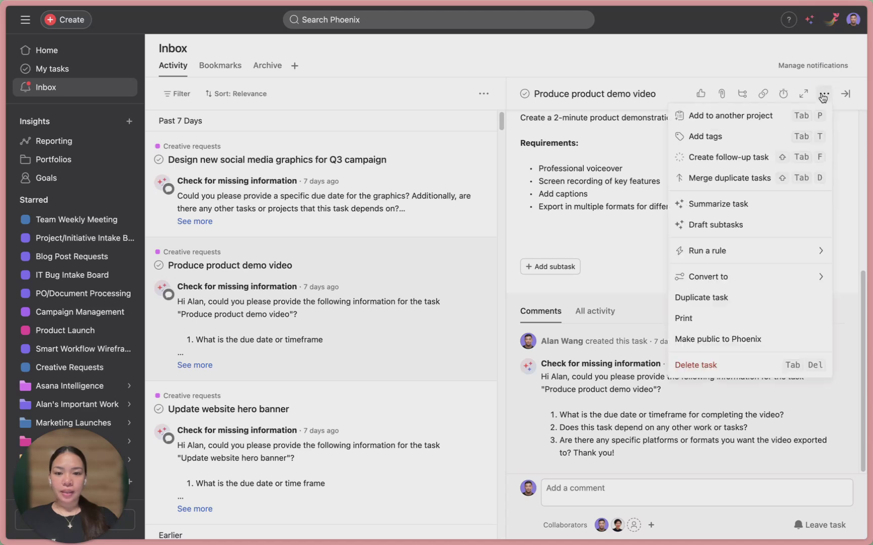
pyautogui.click(711, 157)
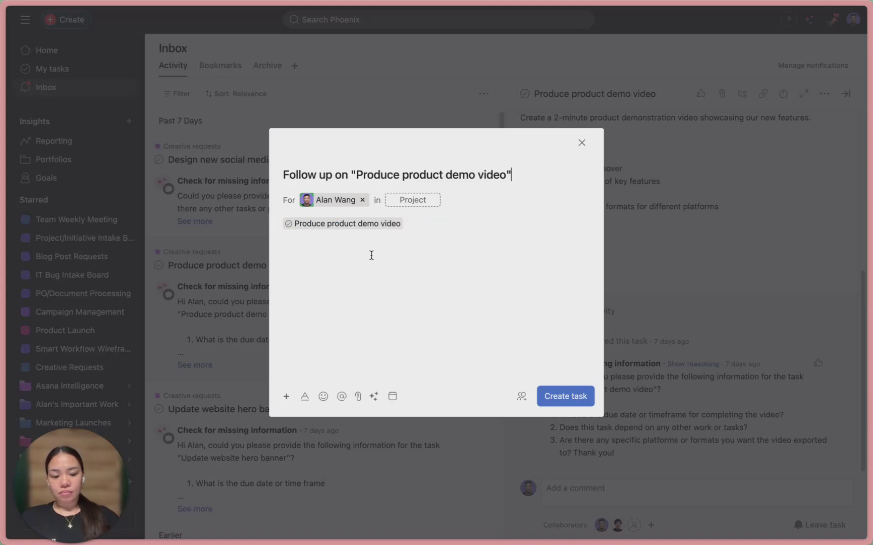
# Examine the title, due date and collaborator options of the follow-up task draft
pyautogui.hotkey('ctrl', 'a')
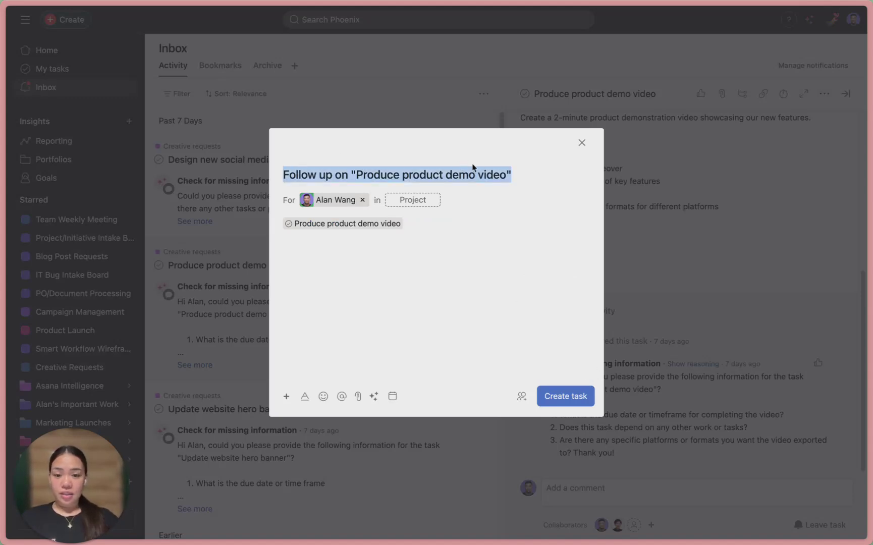
pyautogui.click(392, 396)
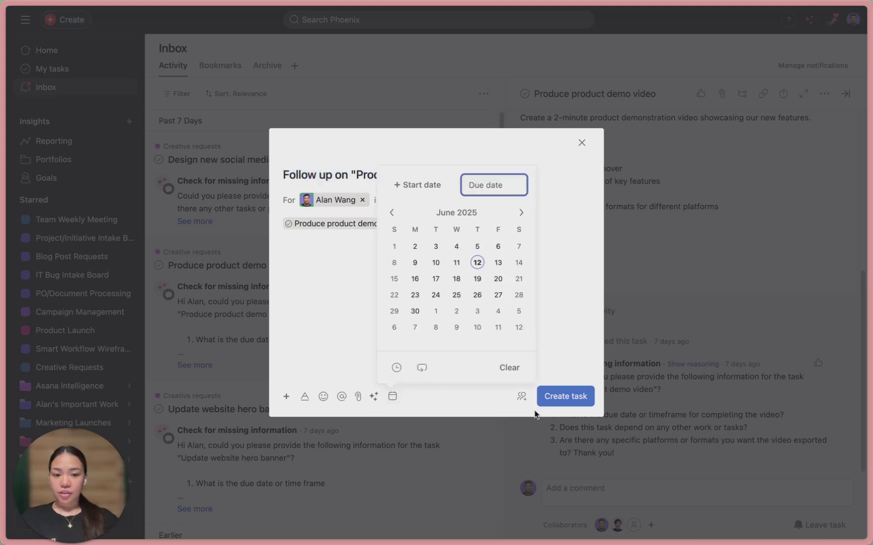
pyautogui.click(522, 397)
pyautogui.click(522, 397)
pyautogui.click(527, 274)
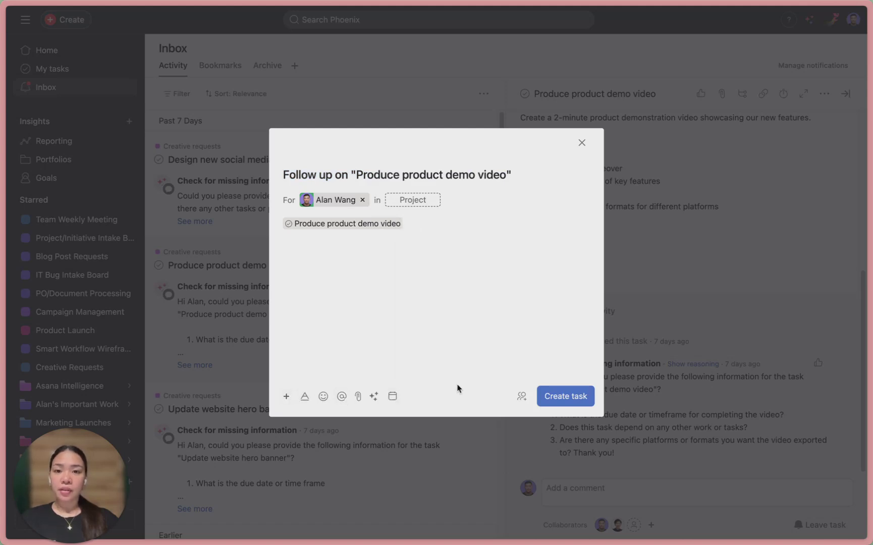
# Check the content insertion options for the follow-up task's description, and create the follow-up task on "Produce product demo video"
pyautogui.click(287, 397)
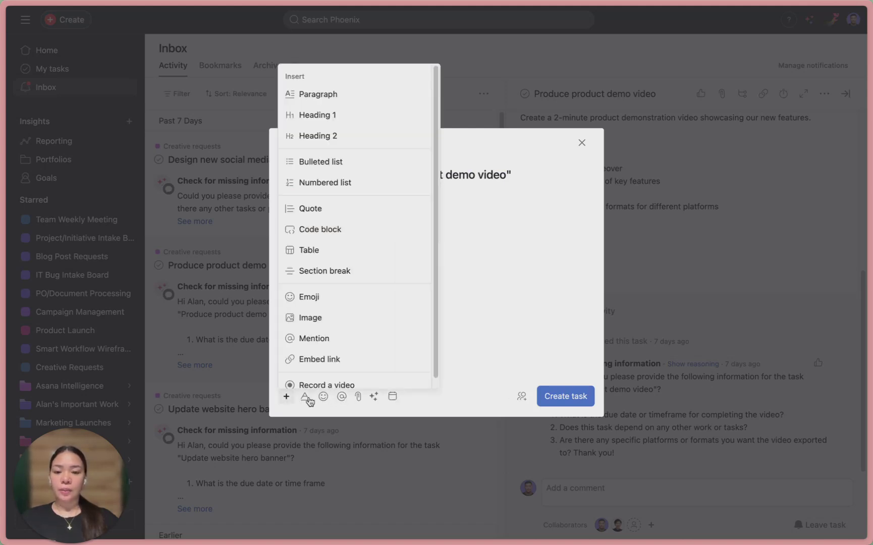
pyautogui.click(393, 396)
pyautogui.click(562, 339)
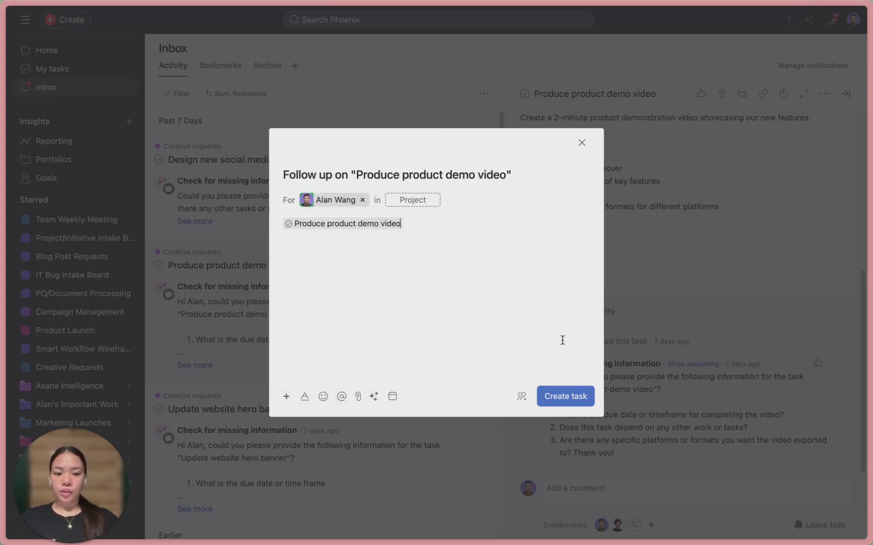
pyautogui.click(574, 399)
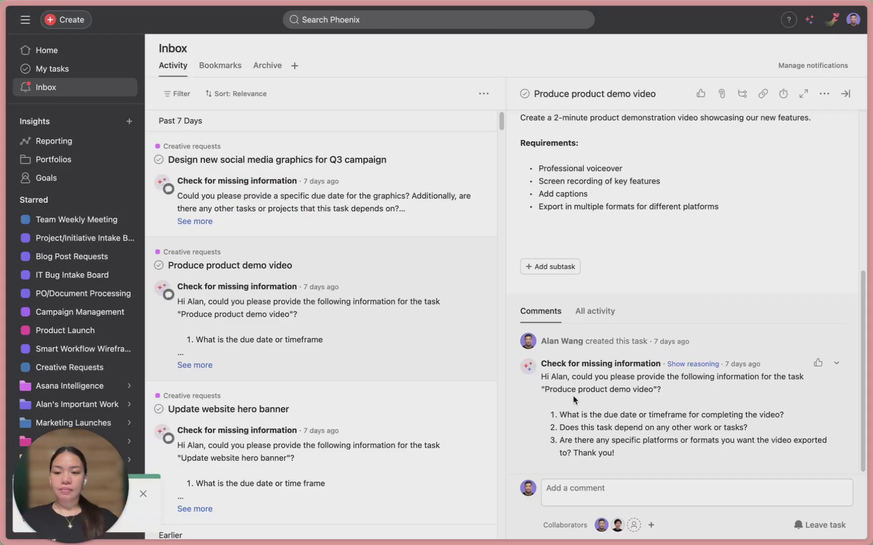
# Open the "Update website hero banner" task from the Inbox and review its description, comments and collaborators
pyautogui.click(367, 442)
pyautogui.scroll(-4, 367, 442)
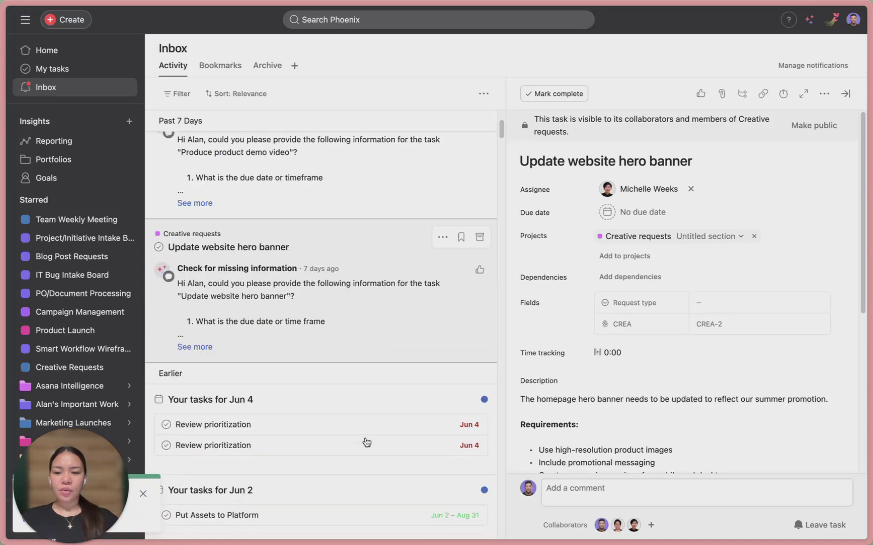
pyautogui.scroll(-5, 649, 389)
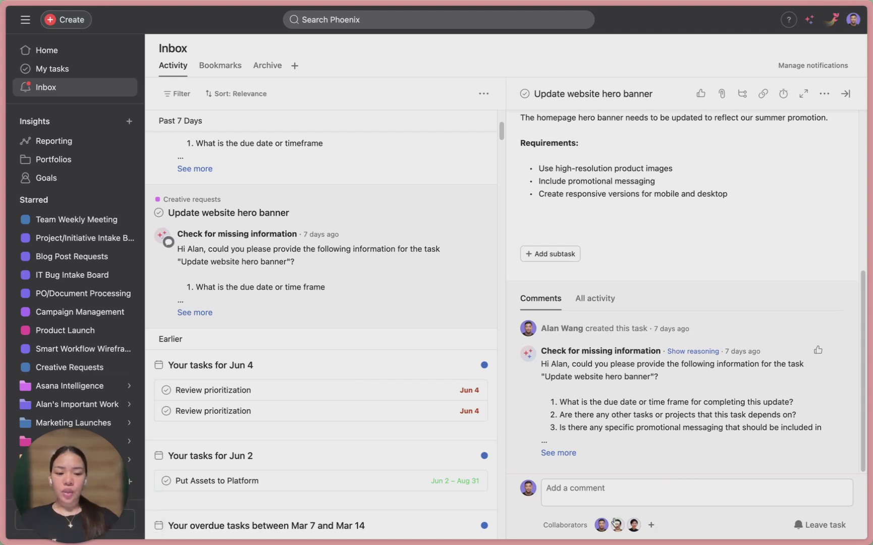
pyautogui.moveTo(608, 524)
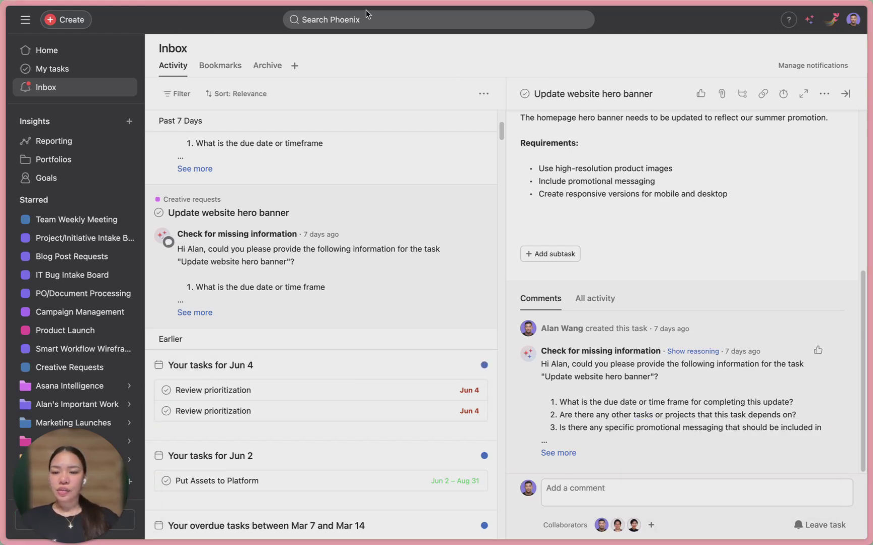
# Try the Assigned to me and Assigned by me quick filters, keep only Unread only on the Inbox activity, and view the bookmarks
pyautogui.click(179, 94)
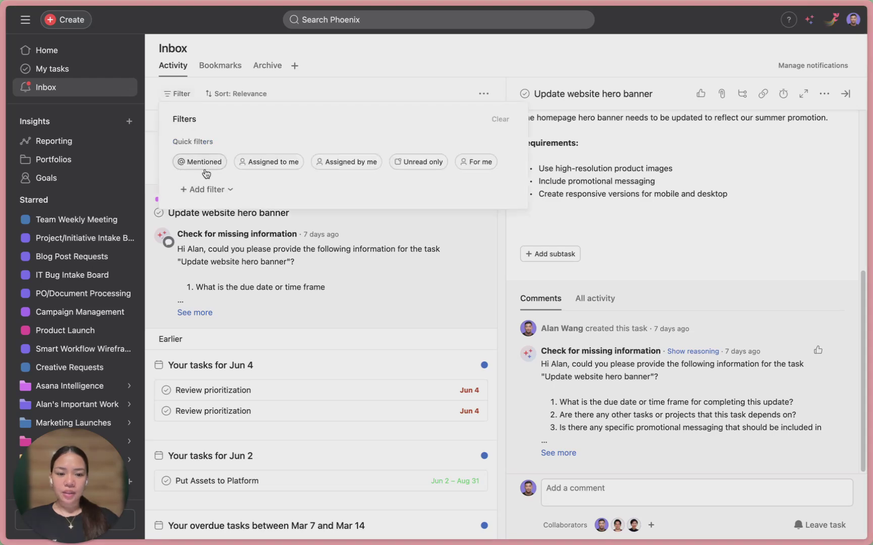
pyautogui.click(284, 163)
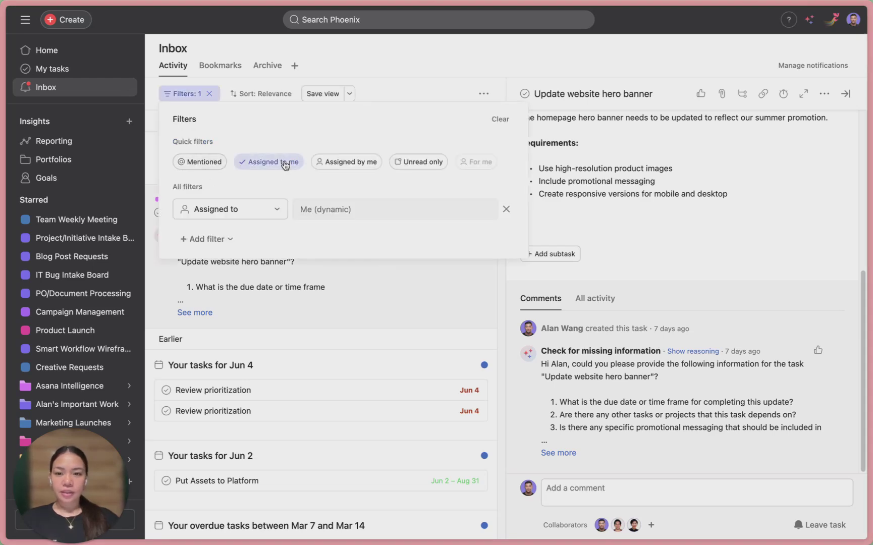
pyautogui.click(346, 163)
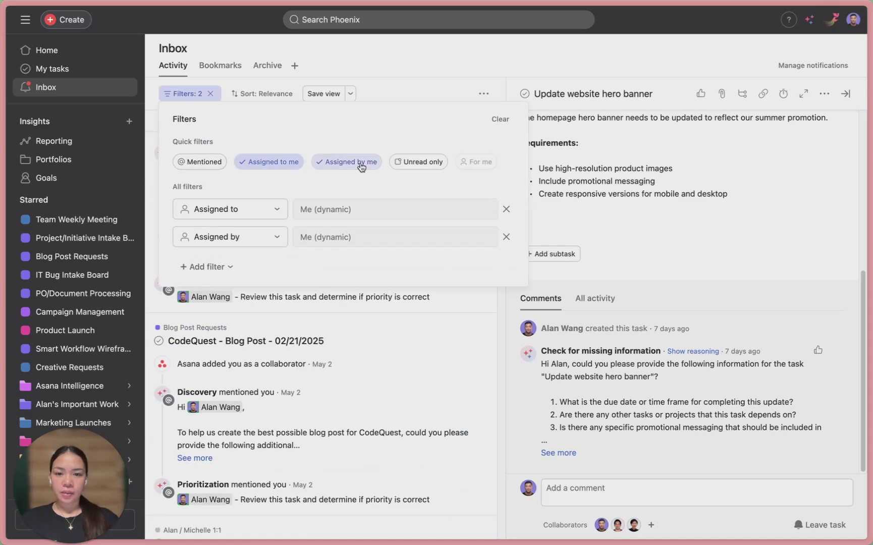
pyautogui.click(437, 165)
pyautogui.click(272, 162)
pyautogui.click(346, 164)
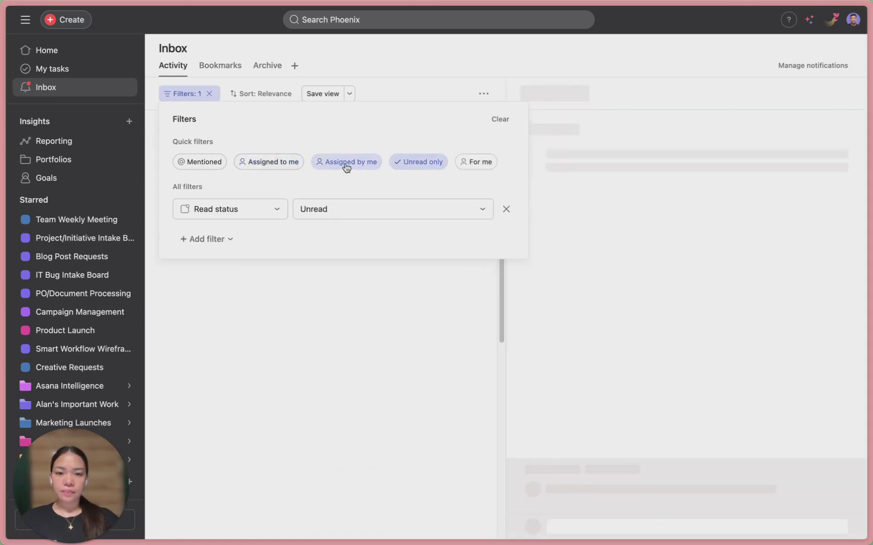
pyautogui.click(416, 64)
pyautogui.click(235, 66)
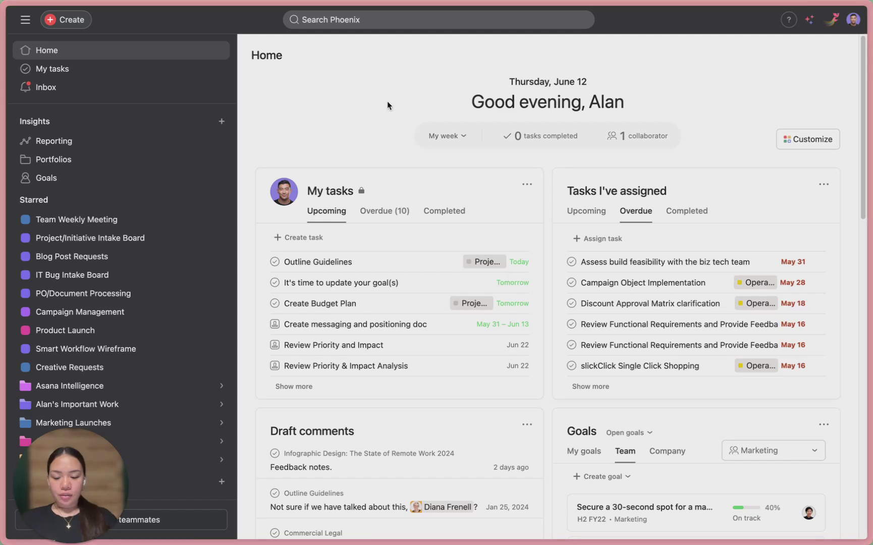
# Look through the full list of keyboard shortcuts and close it
pyautogui.press('super+slash')
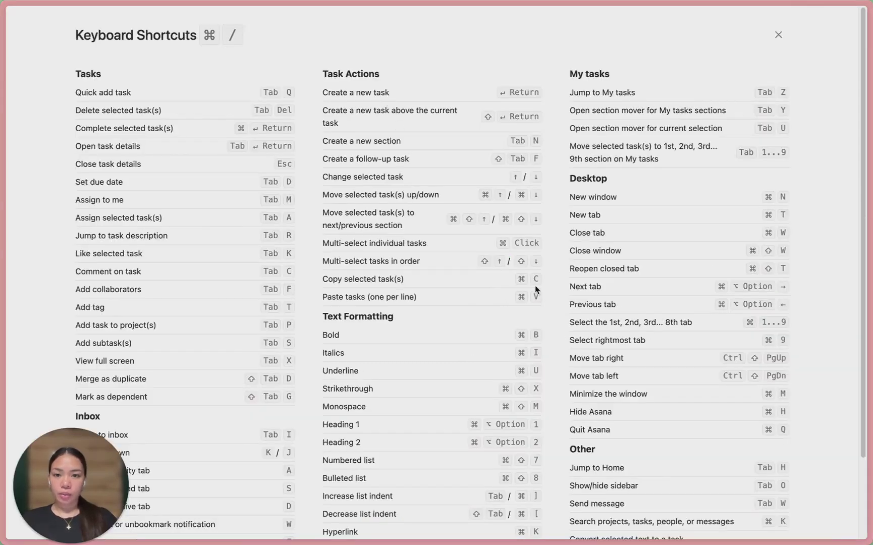
pyautogui.scroll(-3, 549, 367)
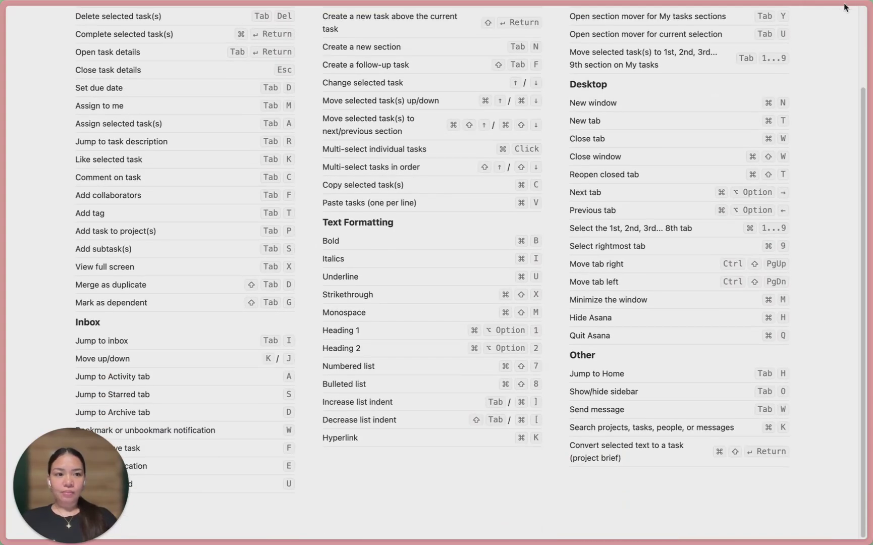
pyautogui.scroll(3, 809, 125)
pyautogui.press('Escape')
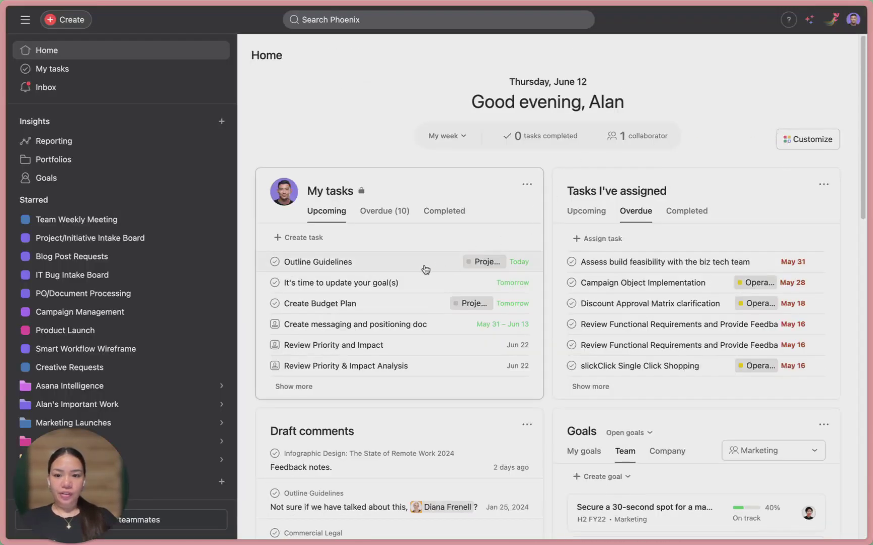
# Open "Create messaging and positioning doc" from the Home page's upcoming tasks, and switch its details to full screen and back twice
pyautogui.click(352, 332)
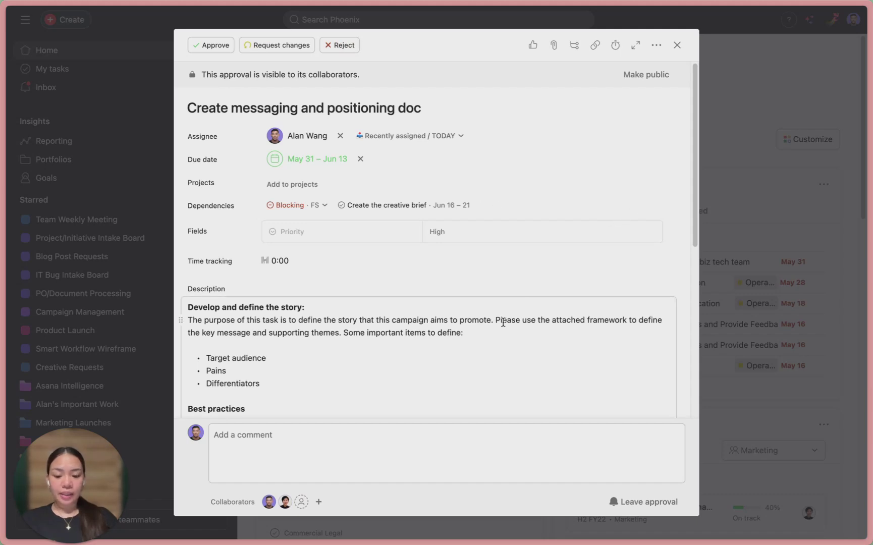
pyautogui.hotkey('Tab', 'x')
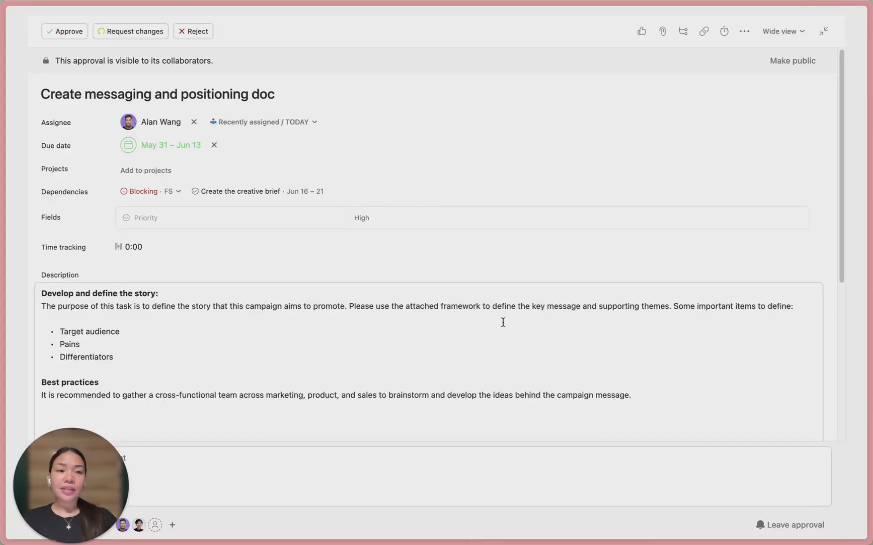
pyautogui.hotkey('Tab', 'x')
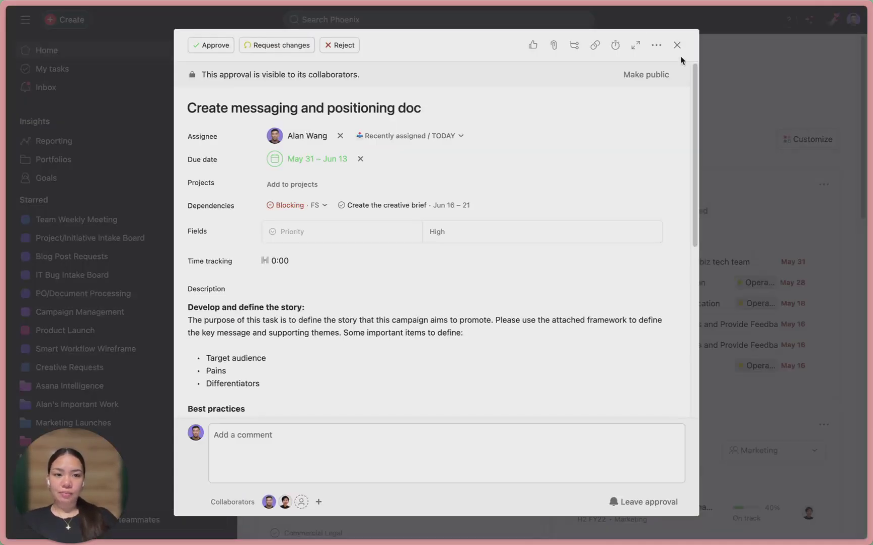
pyautogui.click(635, 47)
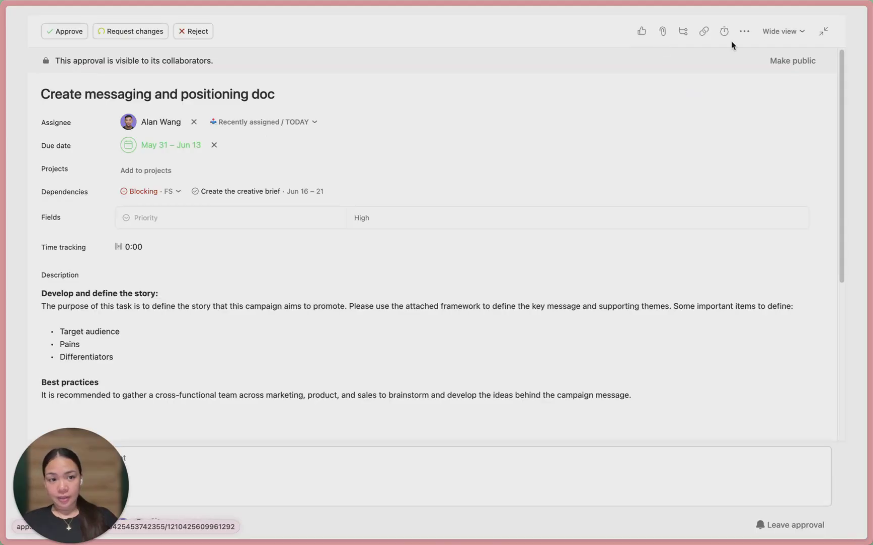
pyautogui.click(820, 32)
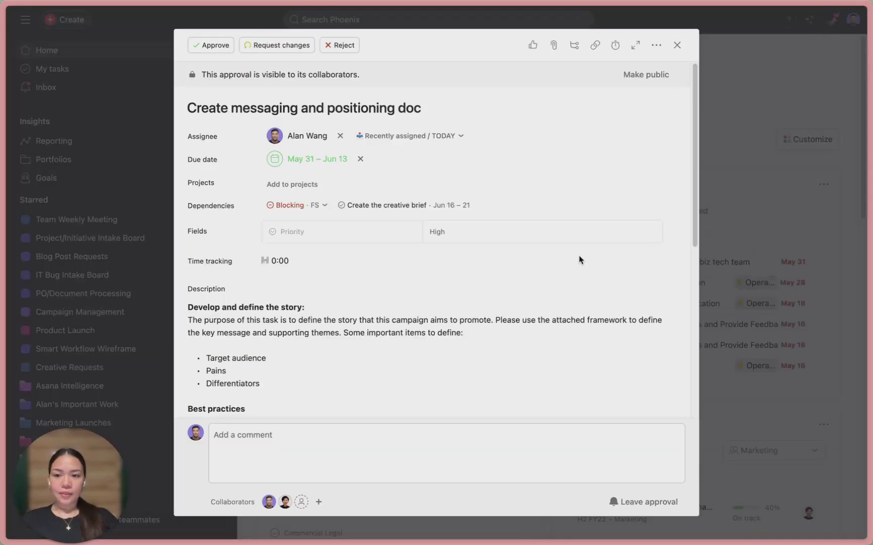
# Add a subtask named "Add the content" to the "Create messaging and positioning doc" task
pyautogui.scroll(-3, 559, 264)
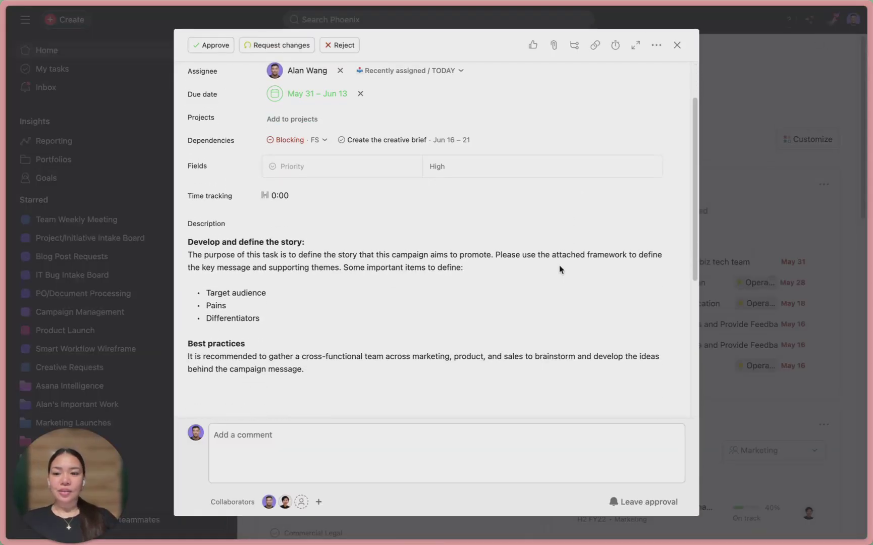
pyautogui.scroll(-1, 559, 265)
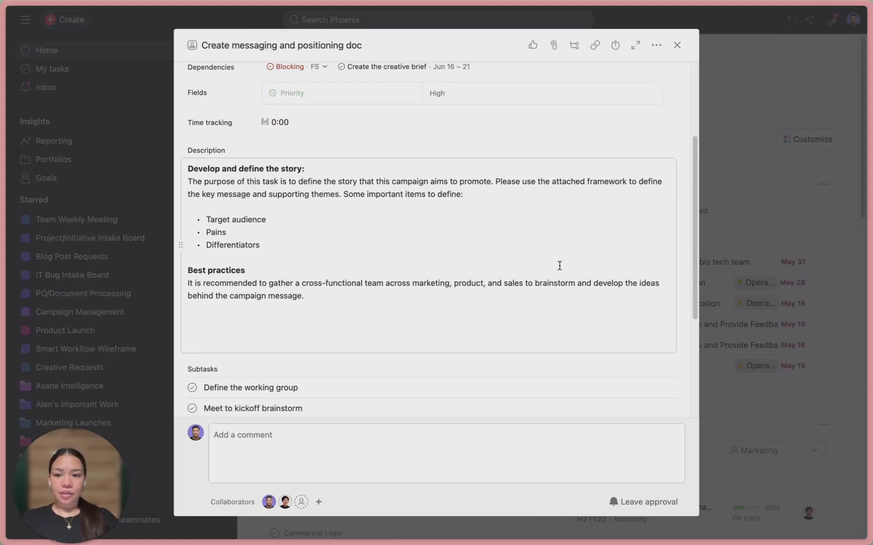
pyautogui.scroll(-3, 558, 266)
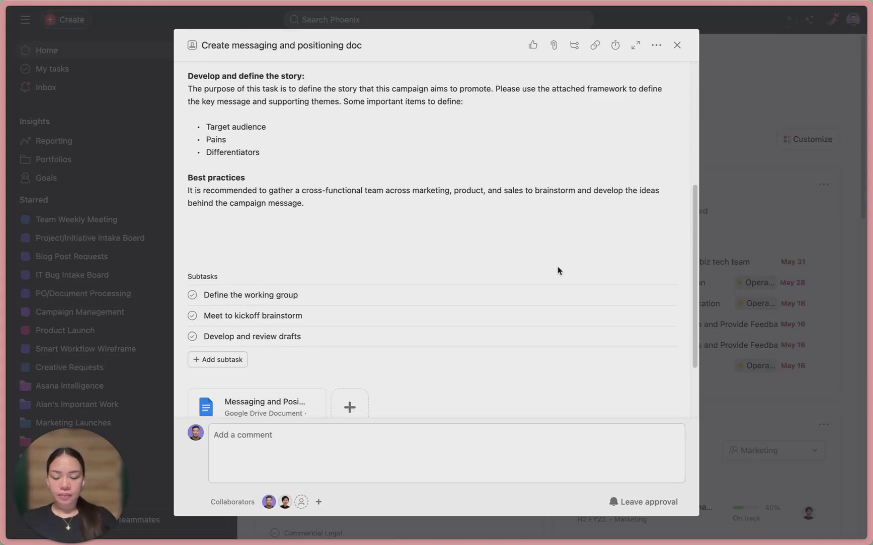
pyautogui.hotkey('Tab', 's')
pyautogui.write('Add t')
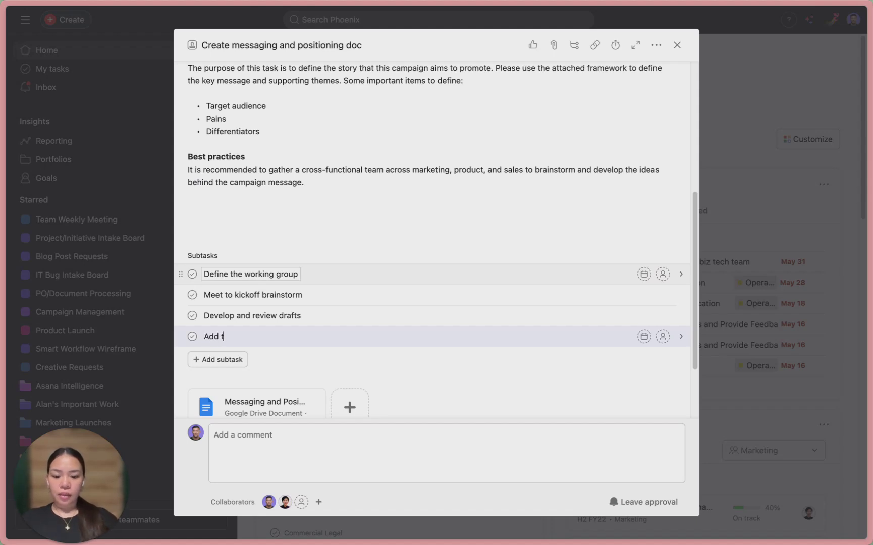
pyautogui.write('he content')
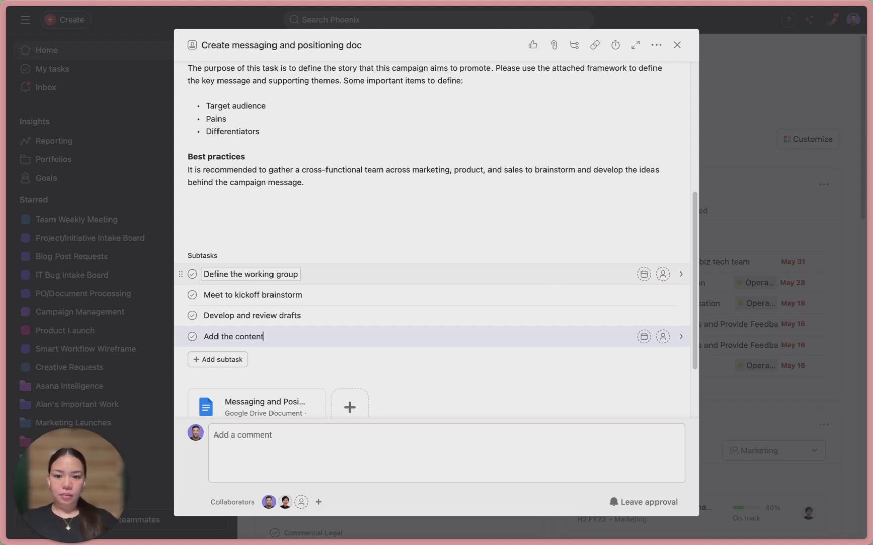
# Delete the "Add the content" subtask from the subtask list
pyautogui.press('super+a')
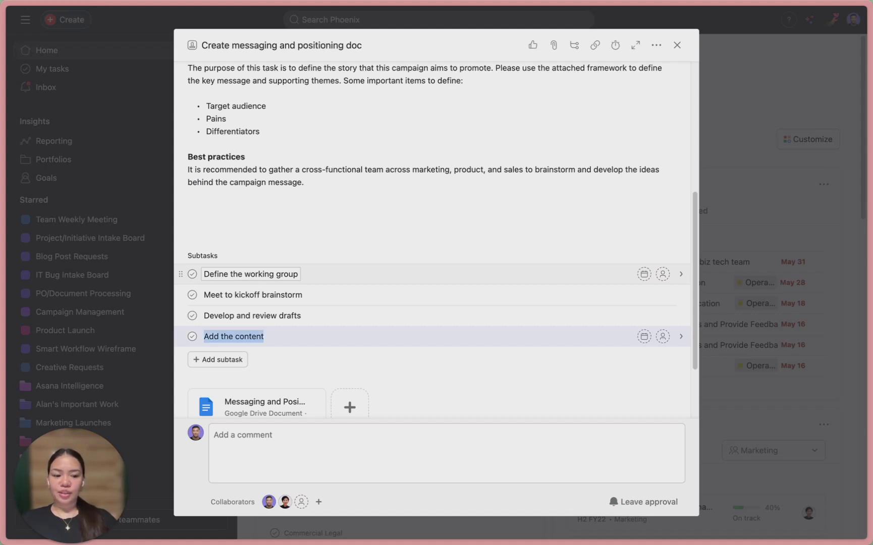
pyautogui.press('BackSpace')
pyautogui.press('BackSpace')
pyautogui.scroll(1, 580, 192)
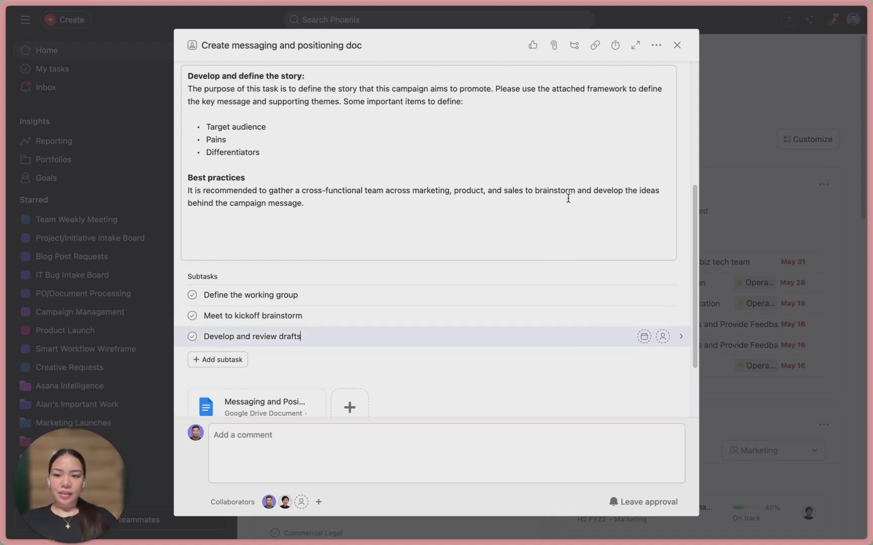
# Open the "Define the working group" subtask, review its details and comments, and return to the parent task
pyautogui.click(402, 302)
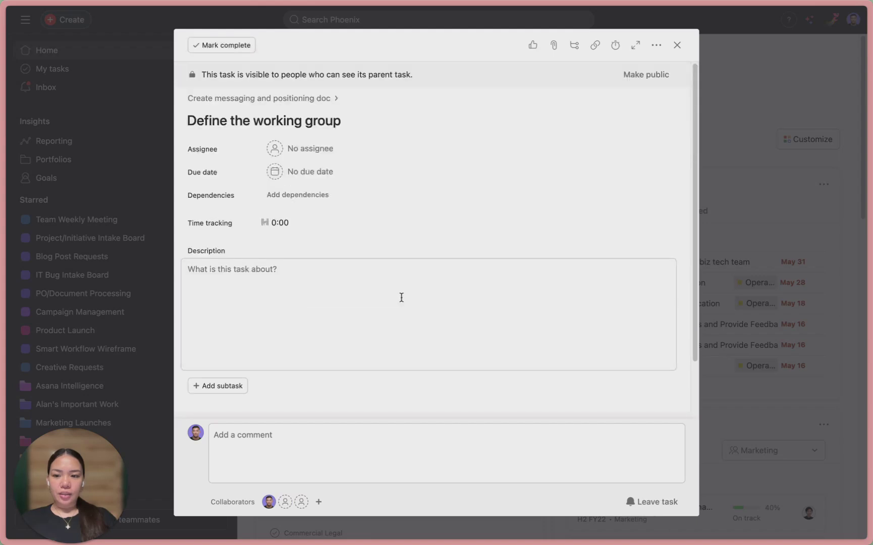
pyautogui.scroll(-3, 401, 297)
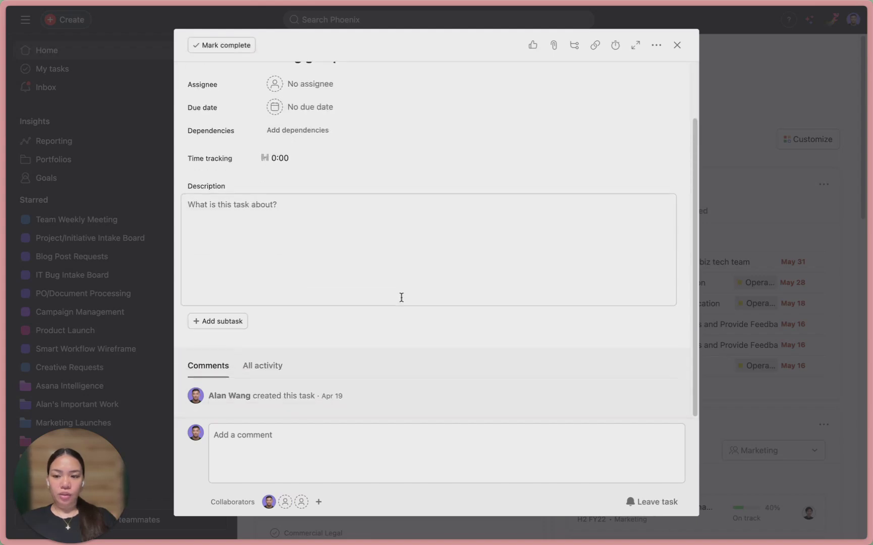
pyautogui.scroll(3, 401, 297)
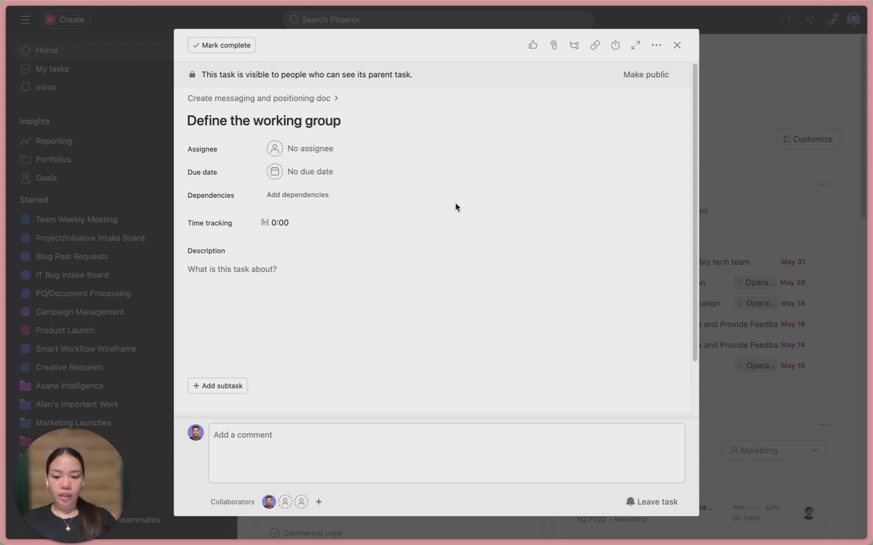
pyautogui.press('super+[')
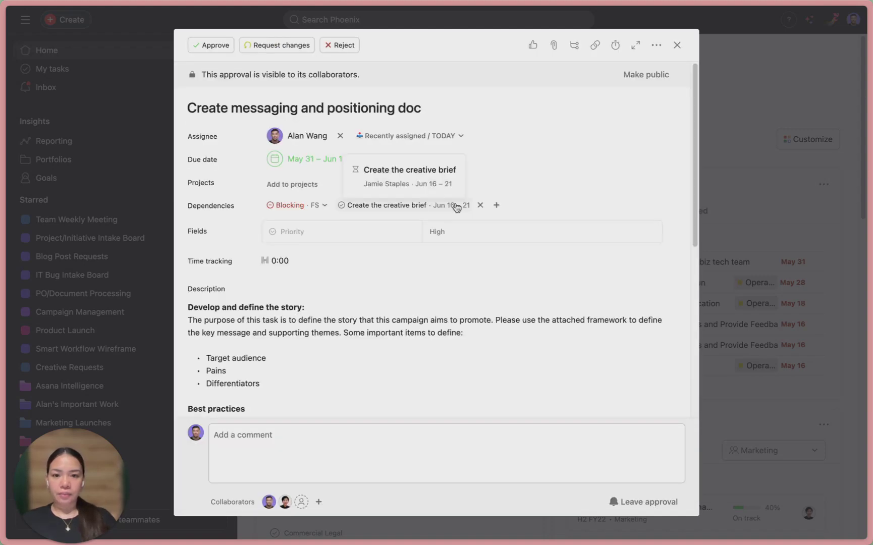
# Open the "Meet to kickoff brainstorm" subtask to view its details, and return to the parent task
pyautogui.scroll(-2, 455, 202)
pyautogui.scroll(-8, 459, 353)
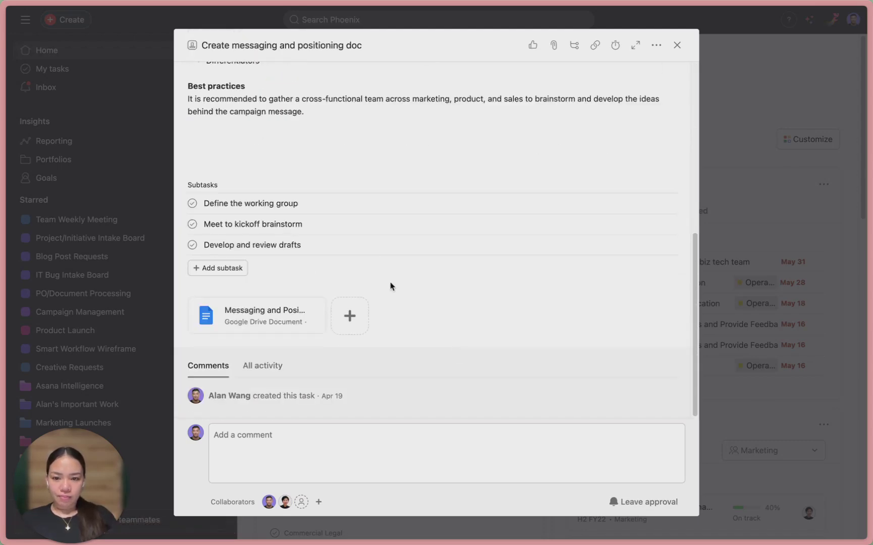
pyautogui.click(370, 231)
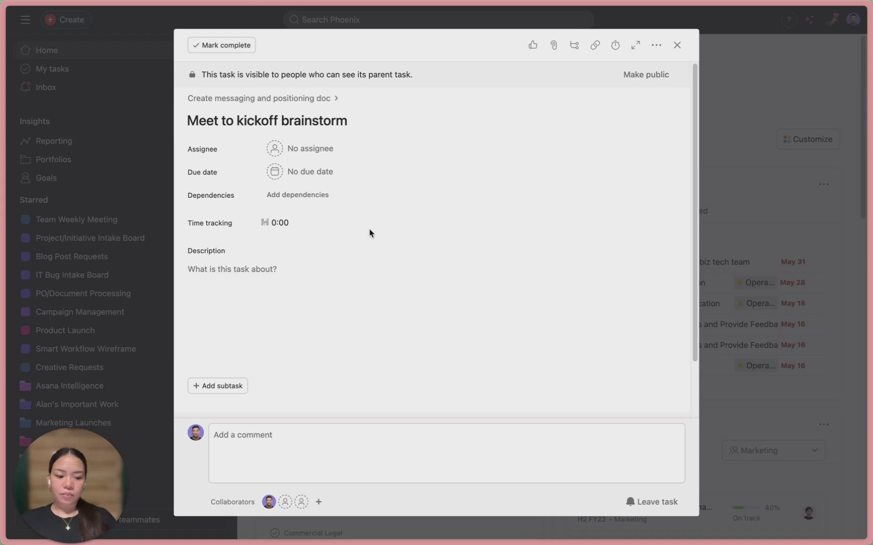
pyautogui.press('super+[')
# Examine the additional actions of the "Develop and review drafts" subtask, return to the parent task, and close its details
pyautogui.scroll(-10, 528, 286)
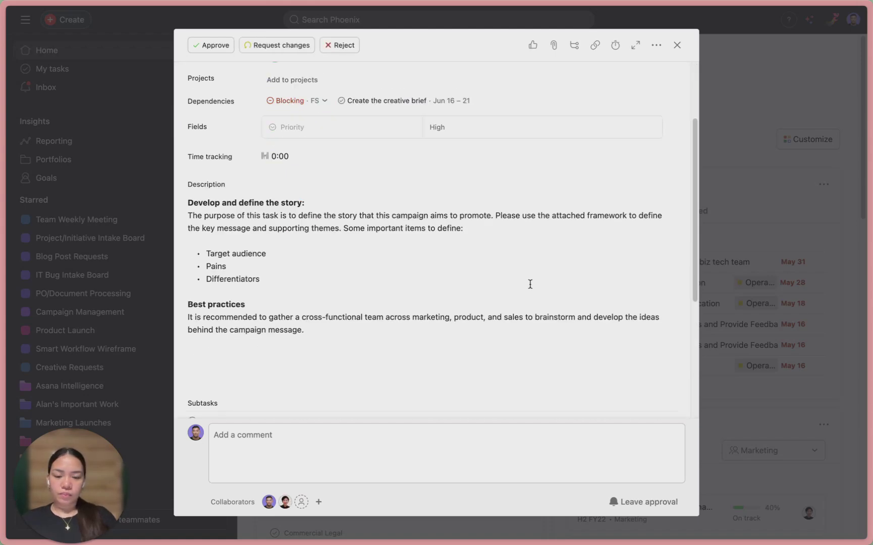
pyautogui.click(401, 246)
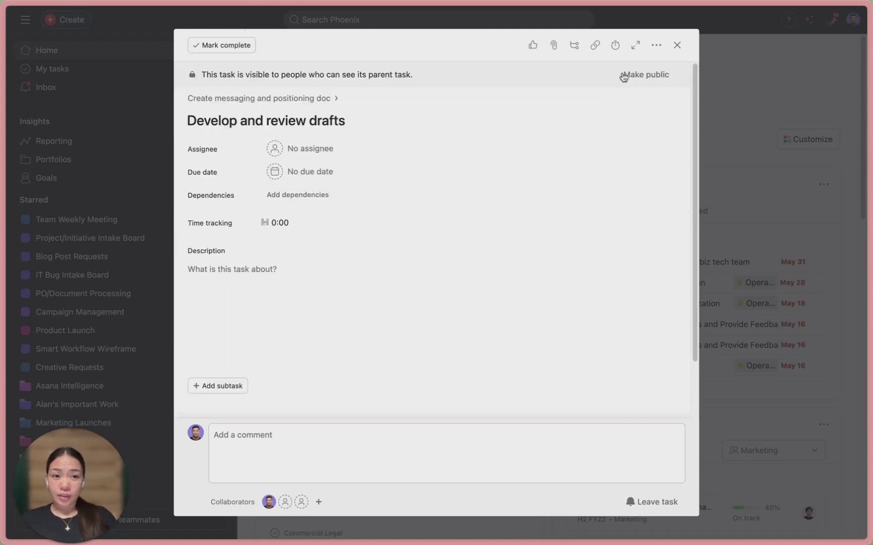
pyautogui.click(655, 47)
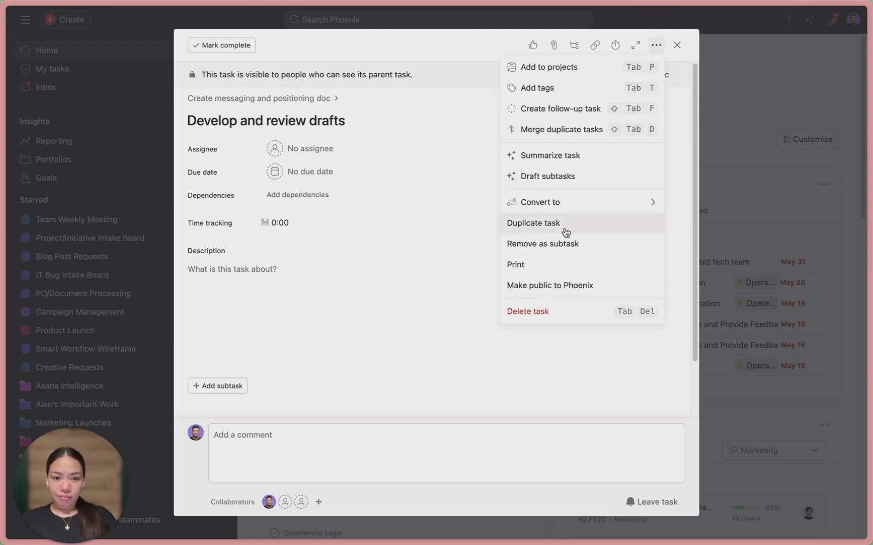
pyautogui.click(328, 105)
pyautogui.click(328, 105)
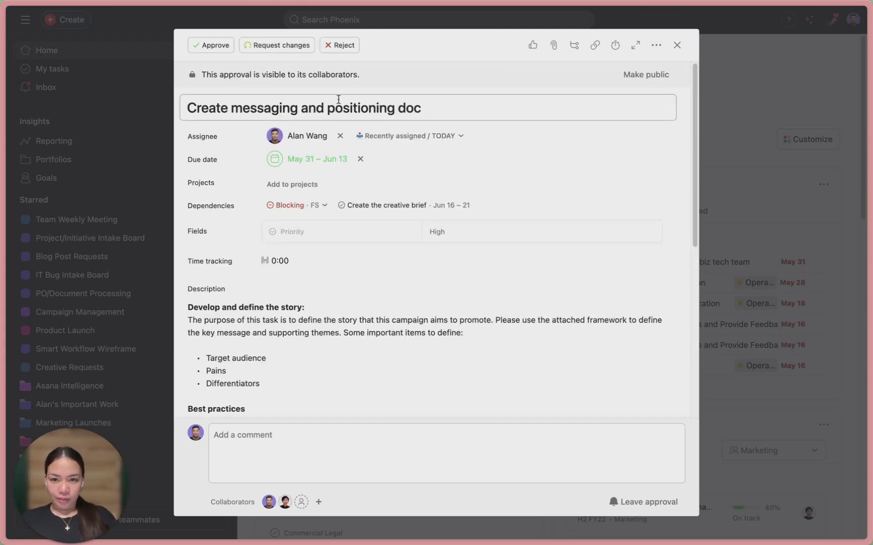
pyautogui.scroll(-3, 418, 336)
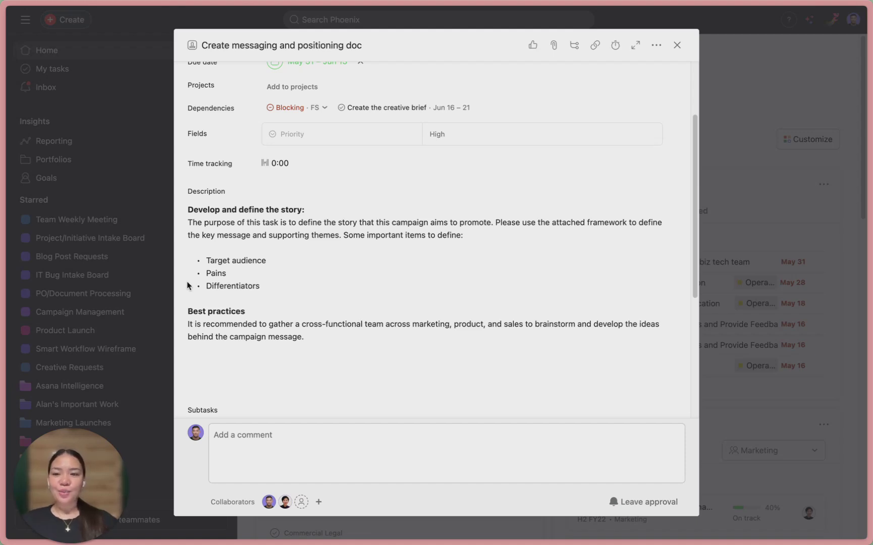
pyautogui.click(676, 47)
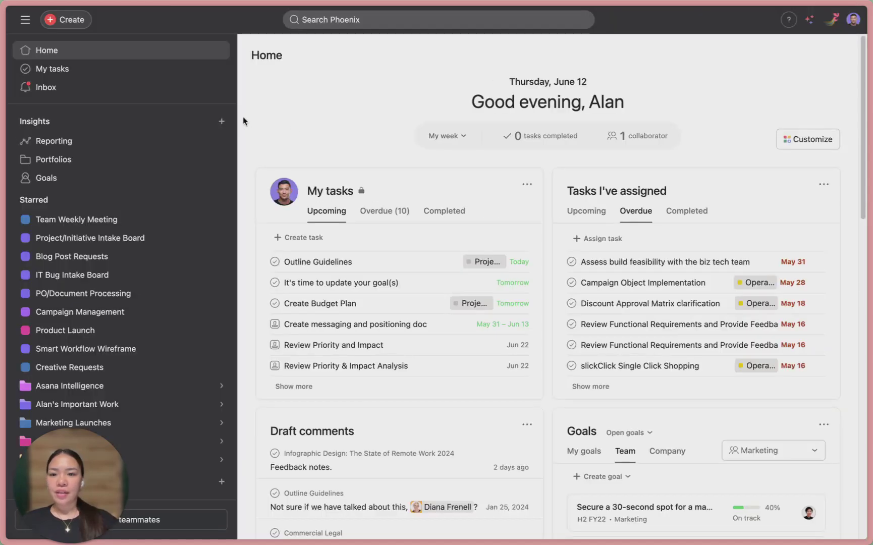